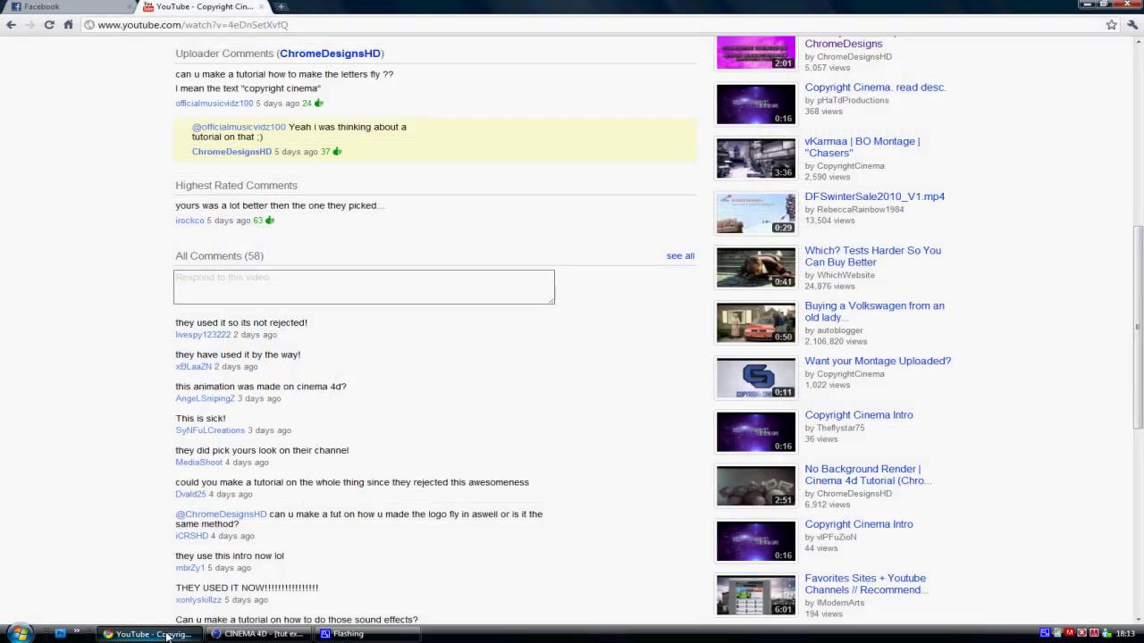
# Play the Copyright Cinema intro video on YouTube and pause it at 0:07
pyautogui.click(148, 633)
pyautogui.scroll(6, 84, 414)
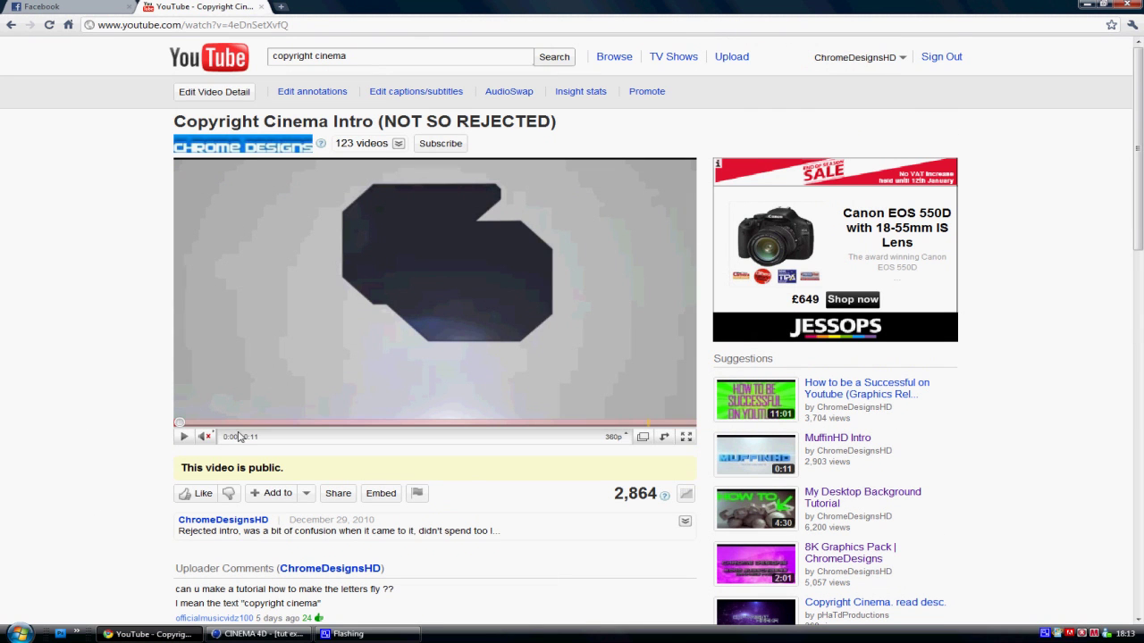
pyautogui.click(258, 348)
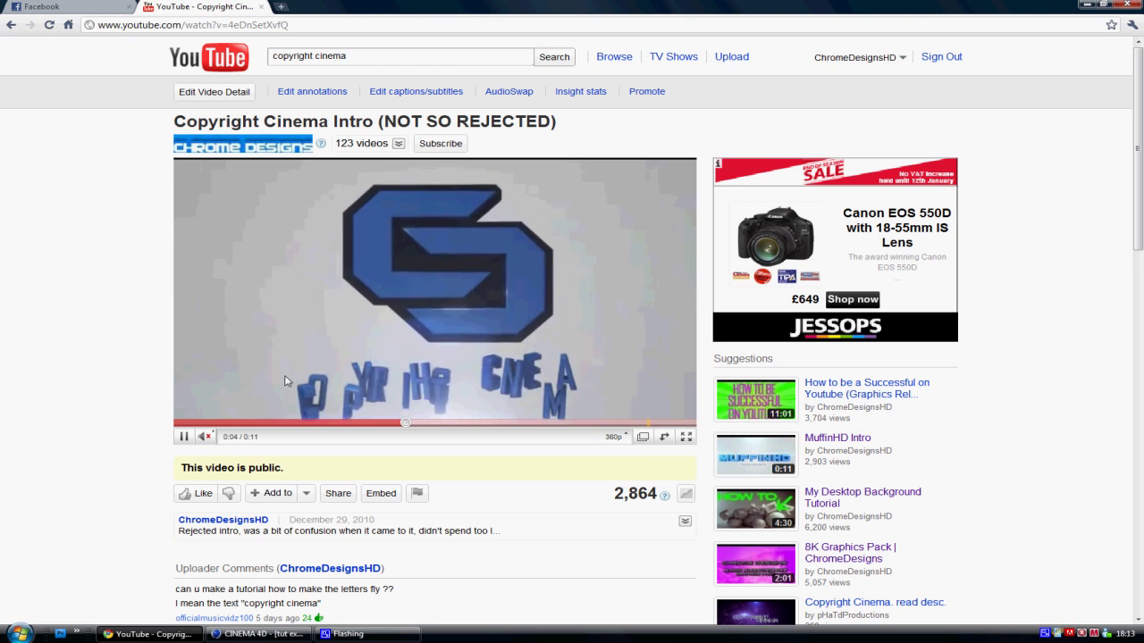
pyautogui.click(564, 390)
# Read the video's comments, then return to the Cinema 4D CHROME scene
pyautogui.scroll(-3, 39, 413)
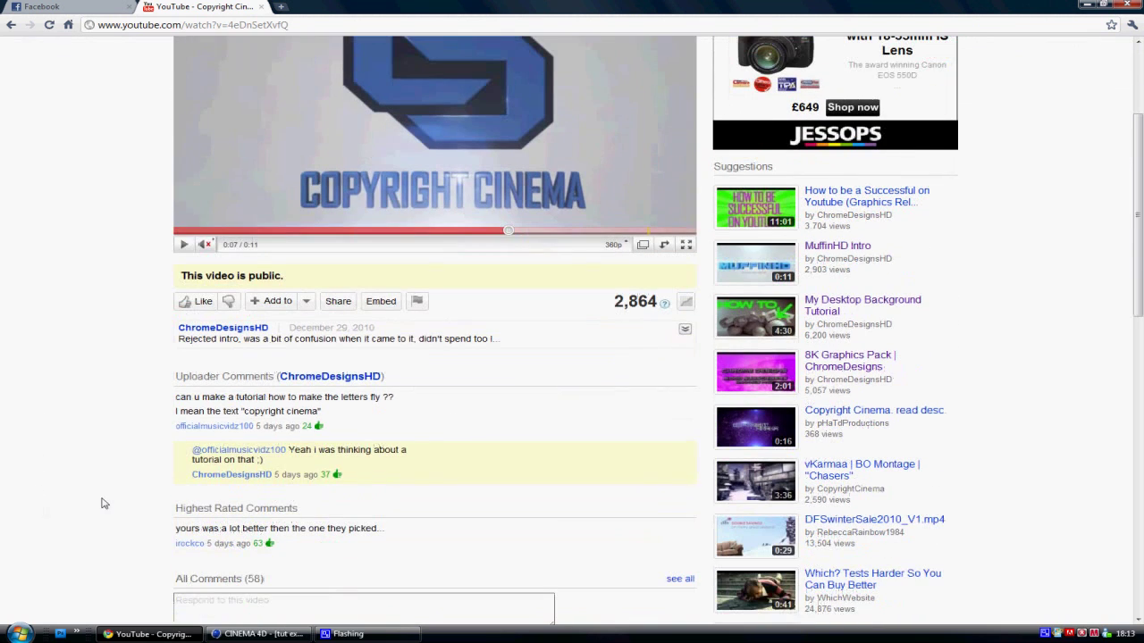
pyautogui.moveTo(341, 451); pyautogui.dragTo(370, 468)
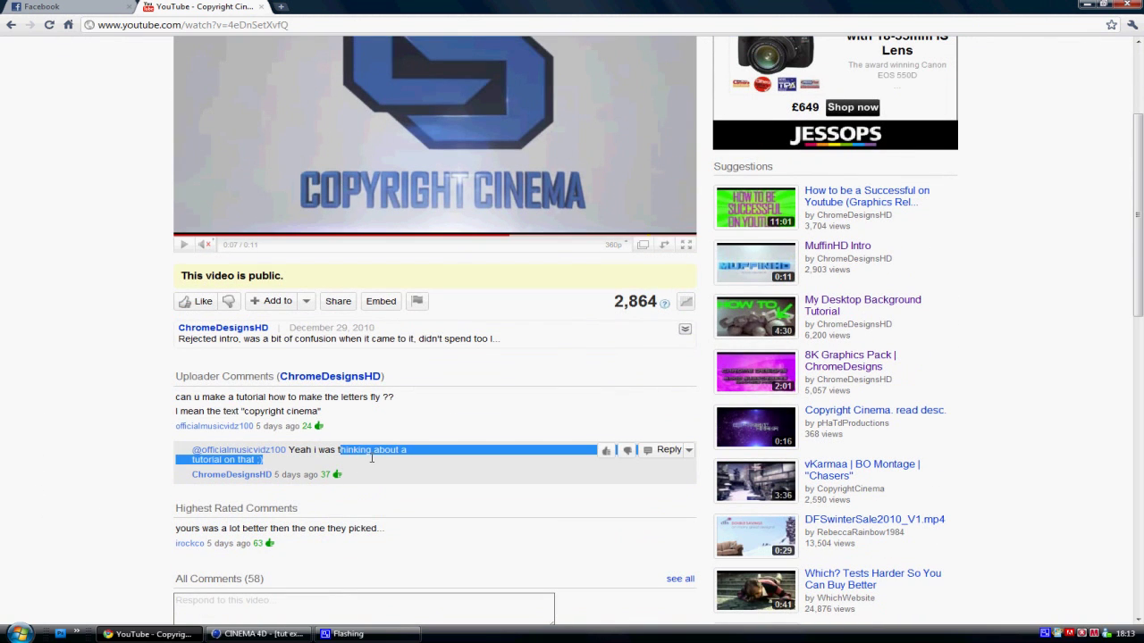
pyautogui.click(371, 472)
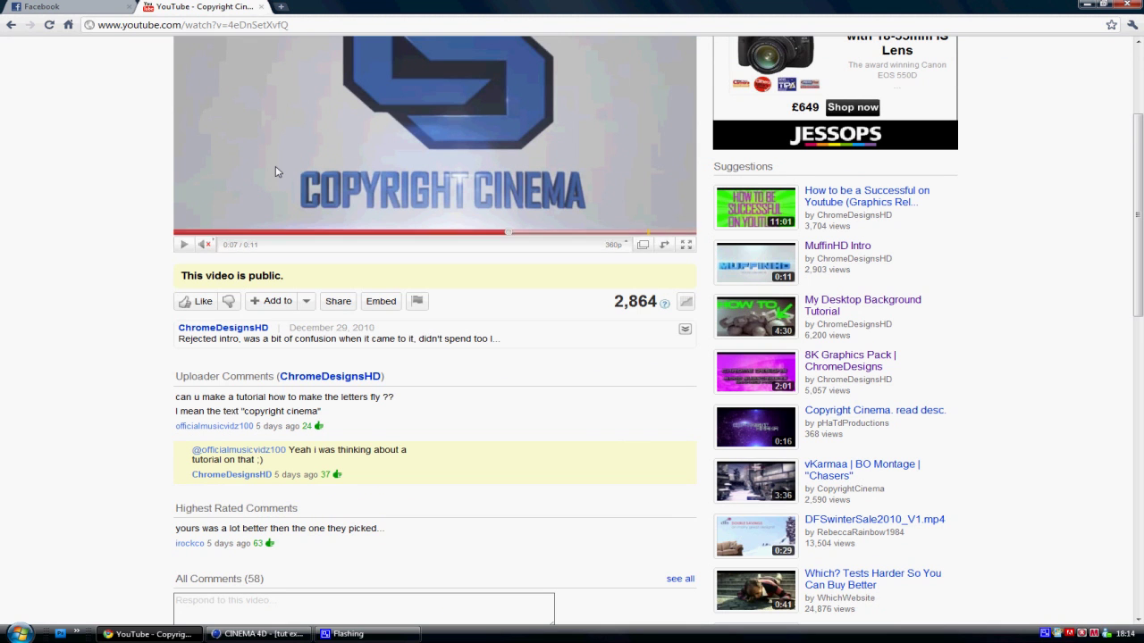
pyautogui.click(259, 633)
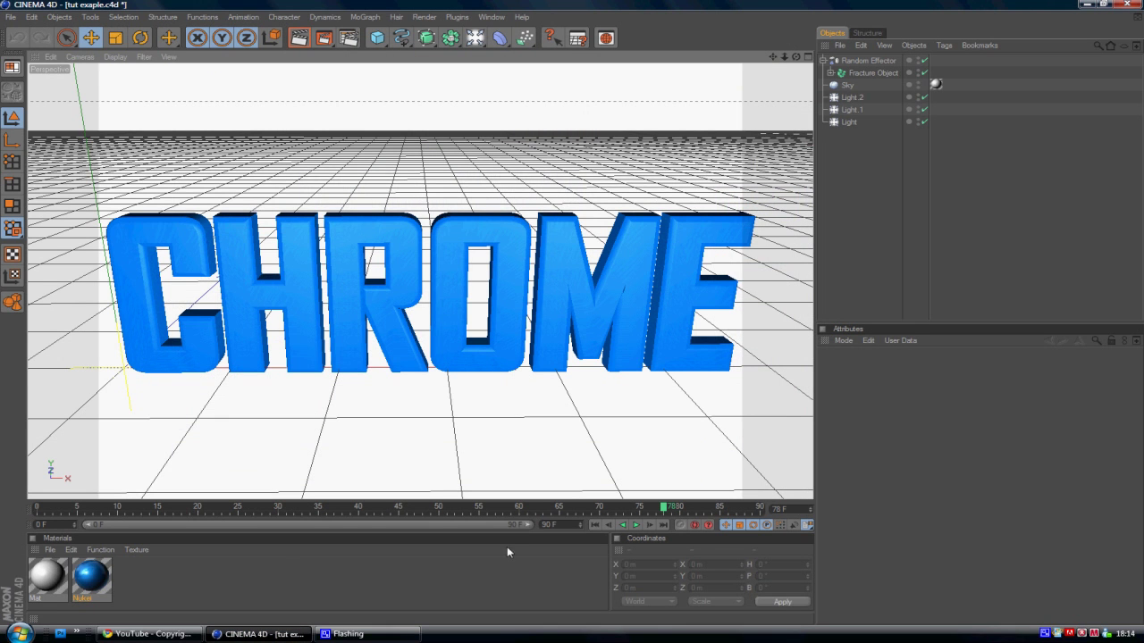
# Play and stop the CHROME fly-in preview, then start a new project from the File menu
pyautogui.click(635, 525)
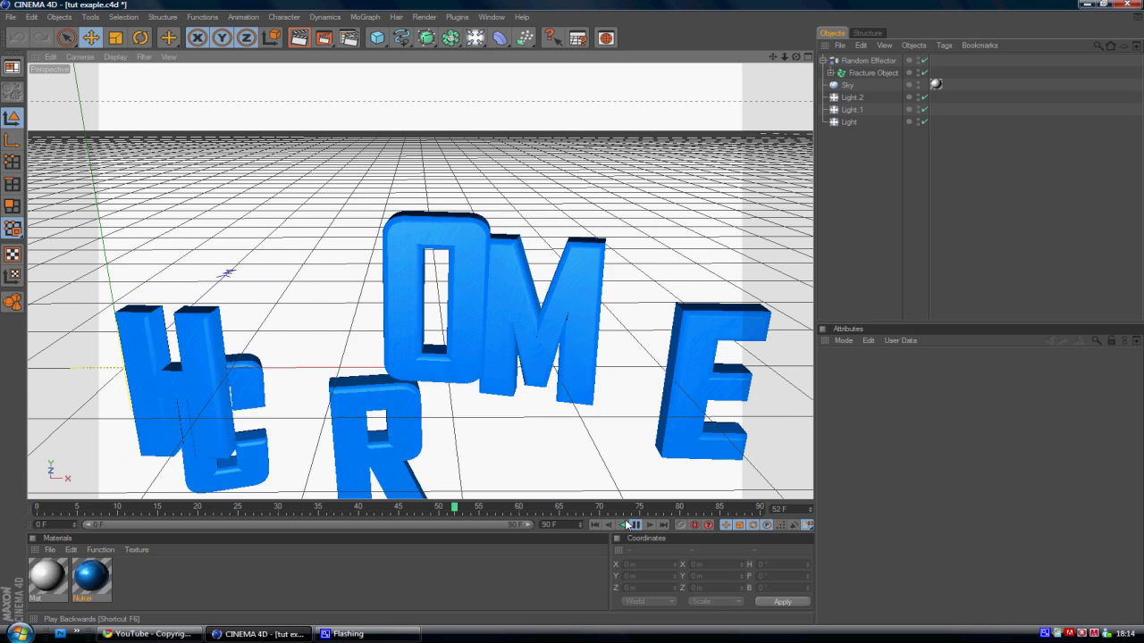
pyautogui.click(635, 524)
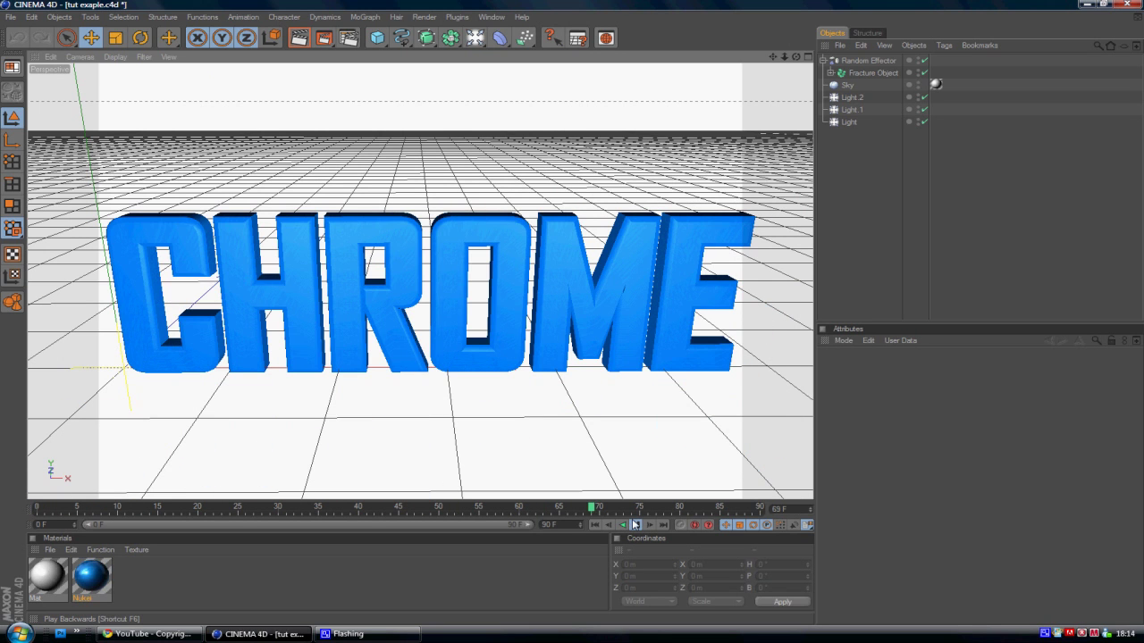
pyautogui.click(16, 17)
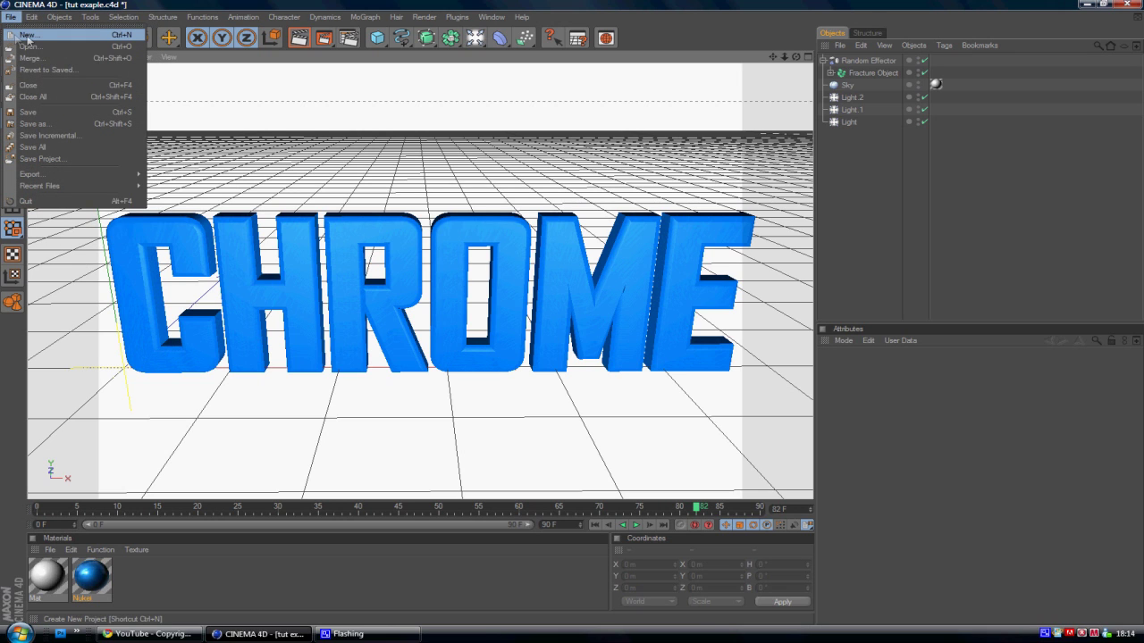
pyautogui.click(28, 38)
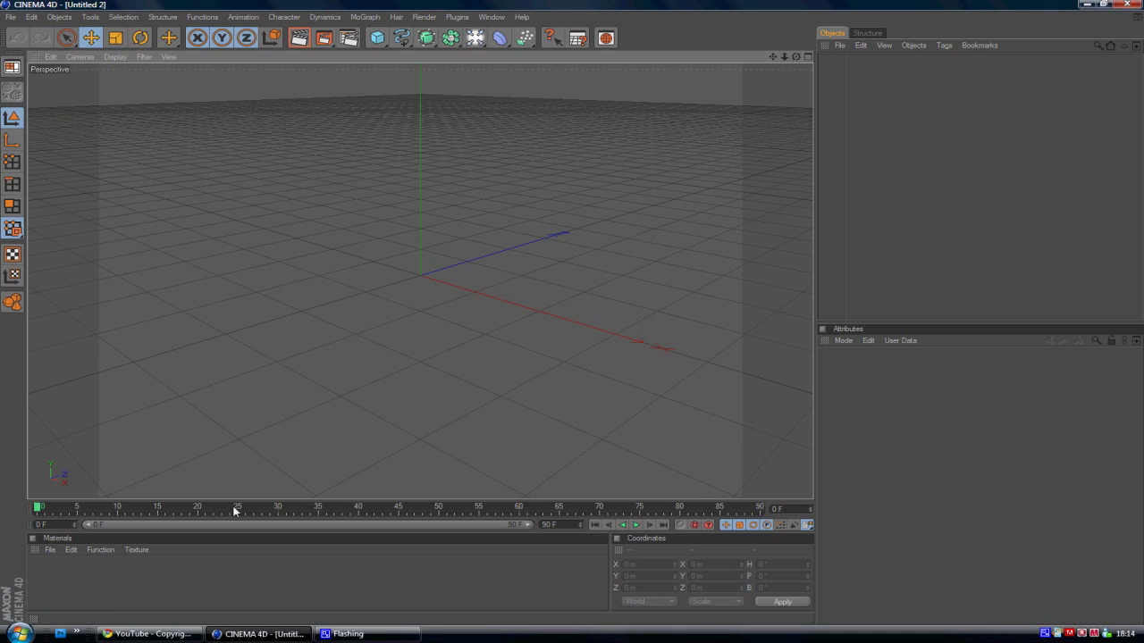
# Add a MoGraph Text Object and change its text to CHROME
pyautogui.click(366, 18)
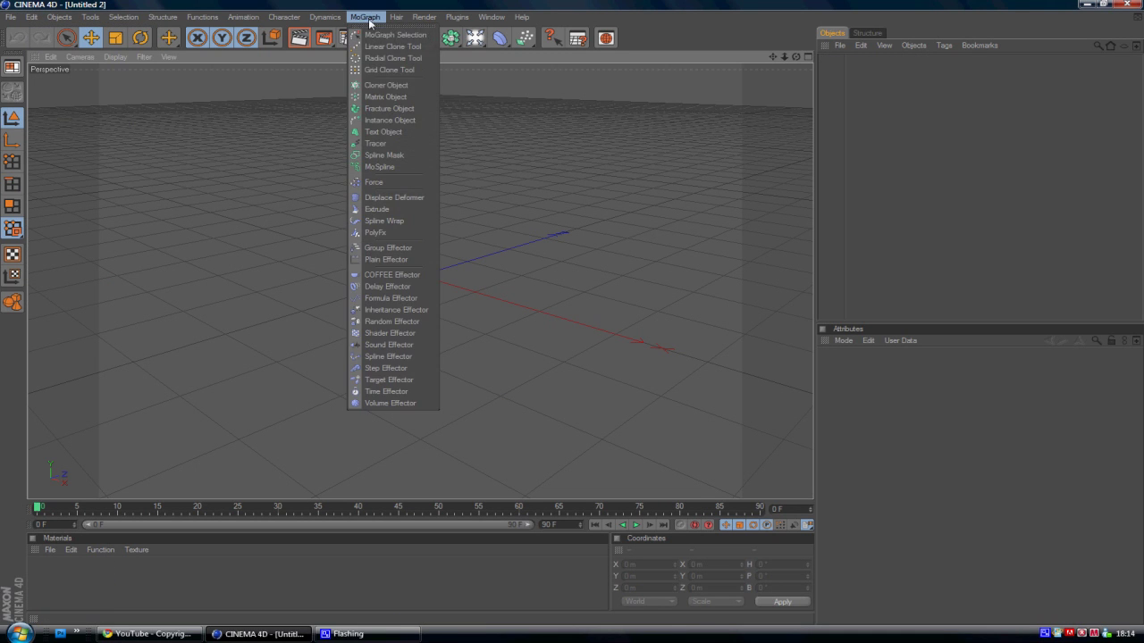
pyautogui.click(376, 132)
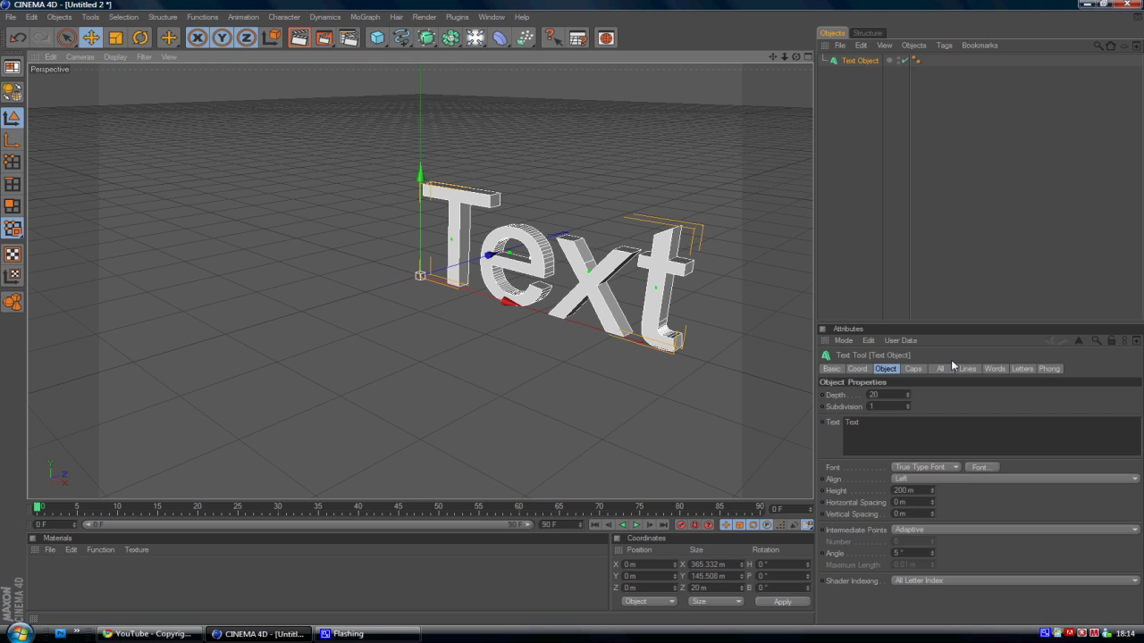
pyautogui.doubleClick(900, 418)
pyautogui.write('Chr')
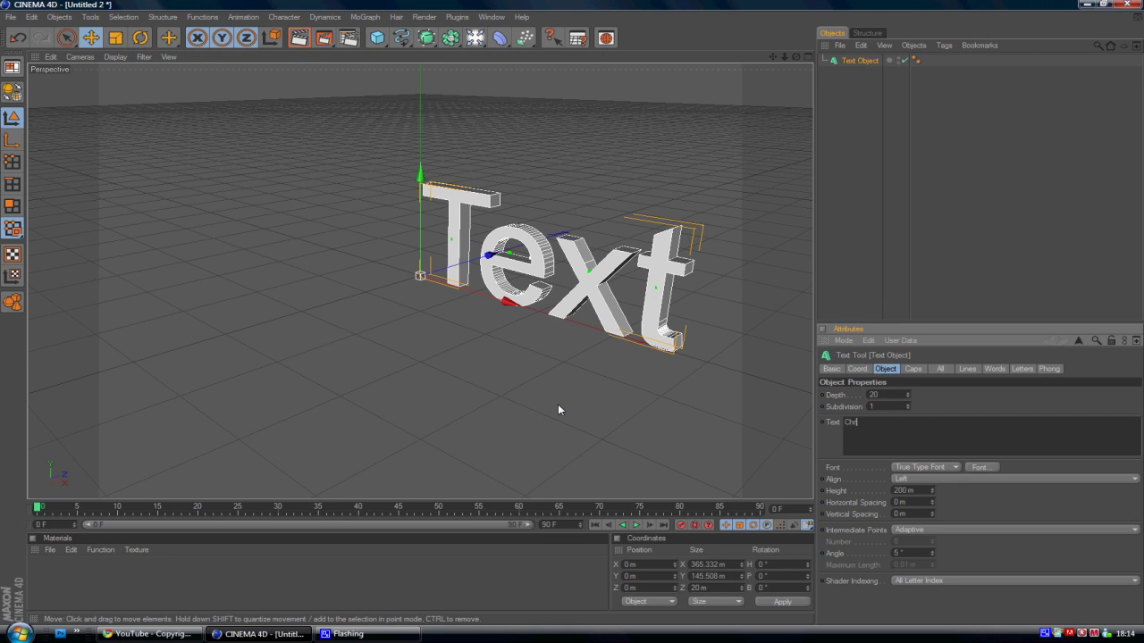
pyautogui.press('BackSpace')
pyautogui.press('BackSpace')
pyautogui.press('BackSpace')
pyautogui.press('BackSpace')
pyautogui.press('BackSpace')
pyautogui.press('BackSpace')
pyautogui.write('CHROME')
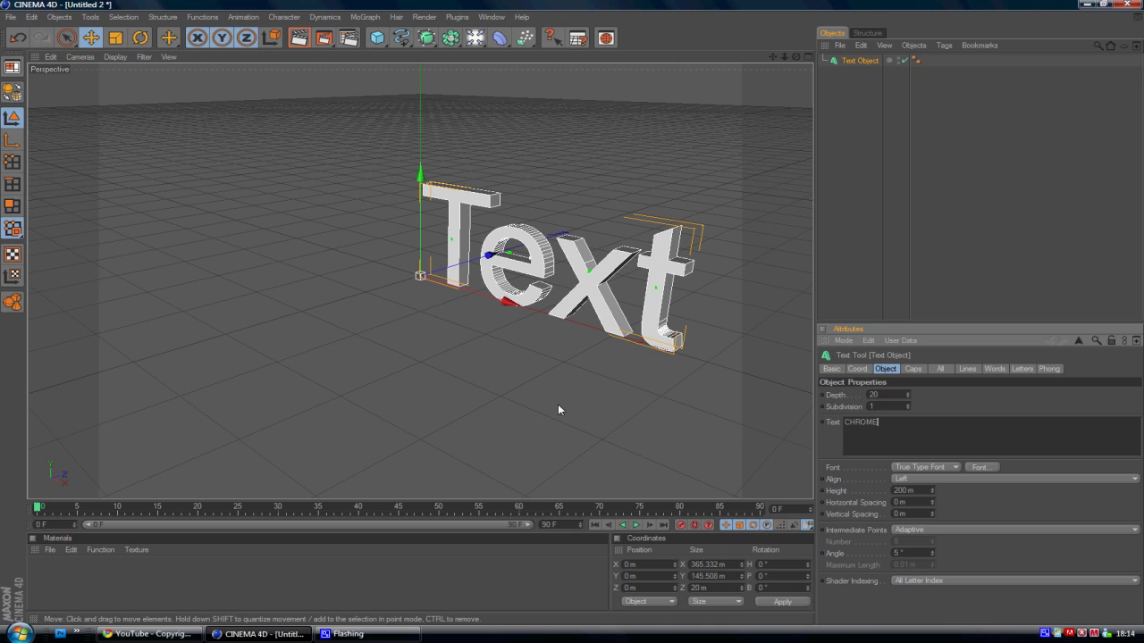
# Set the text font to Agency FB and frame CHROME facing the viewer
pyautogui.click(983, 466)
pyautogui.write('AGE')
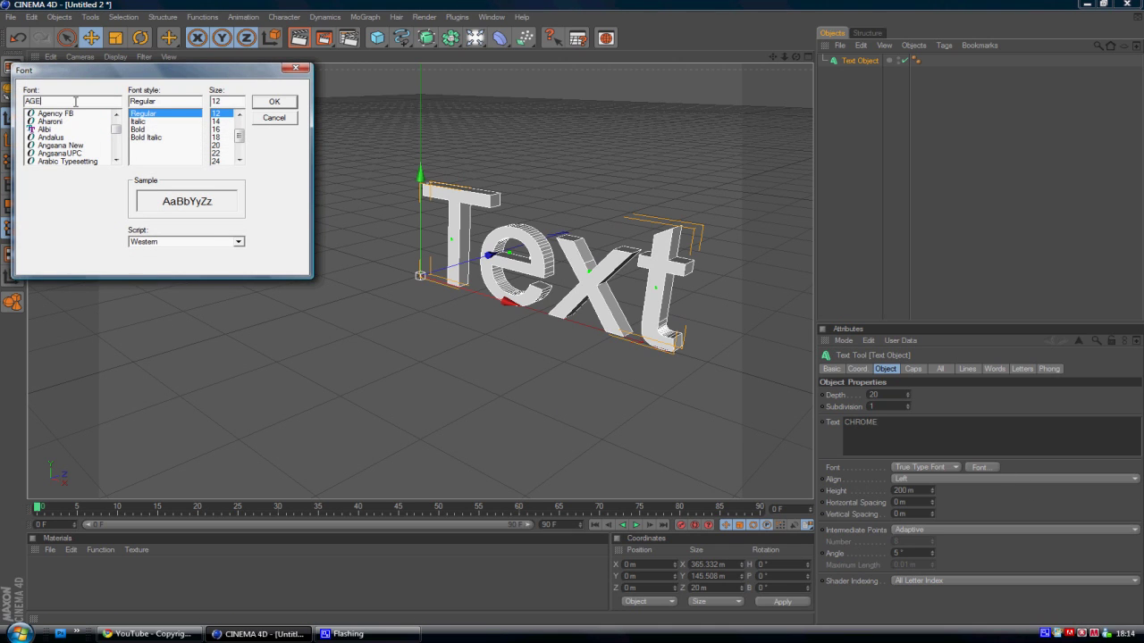
pyautogui.click(81, 114)
pyautogui.click(273, 105)
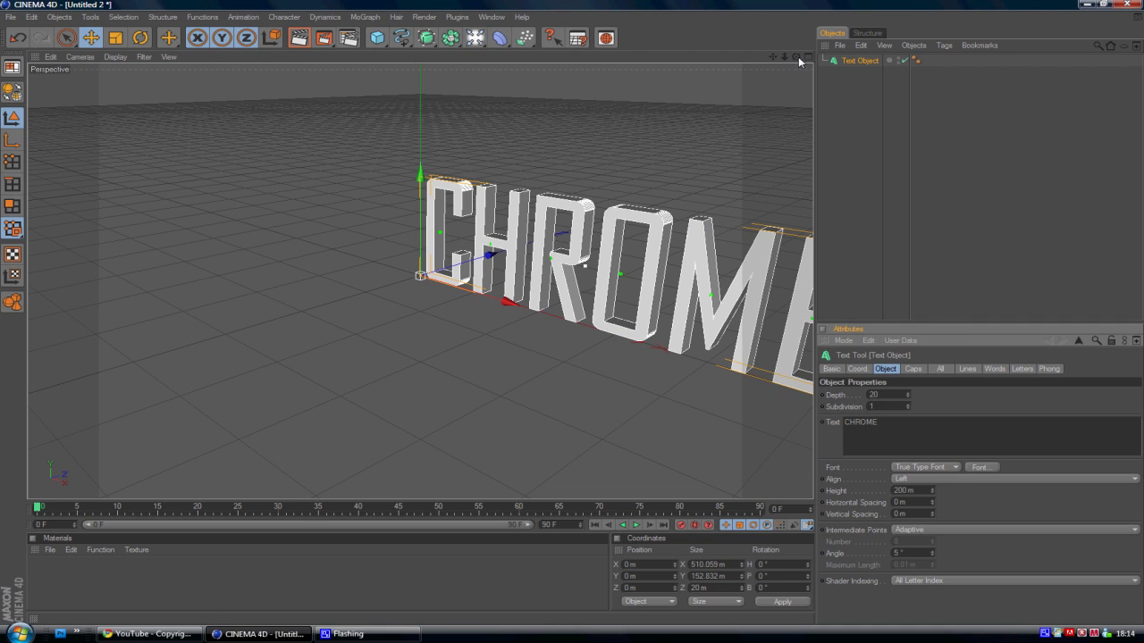
pyautogui.moveTo(796, 56); pyautogui.dragTo(575, 319)
pyautogui.moveTo(795, 58); pyautogui.dragTo(575, 318)
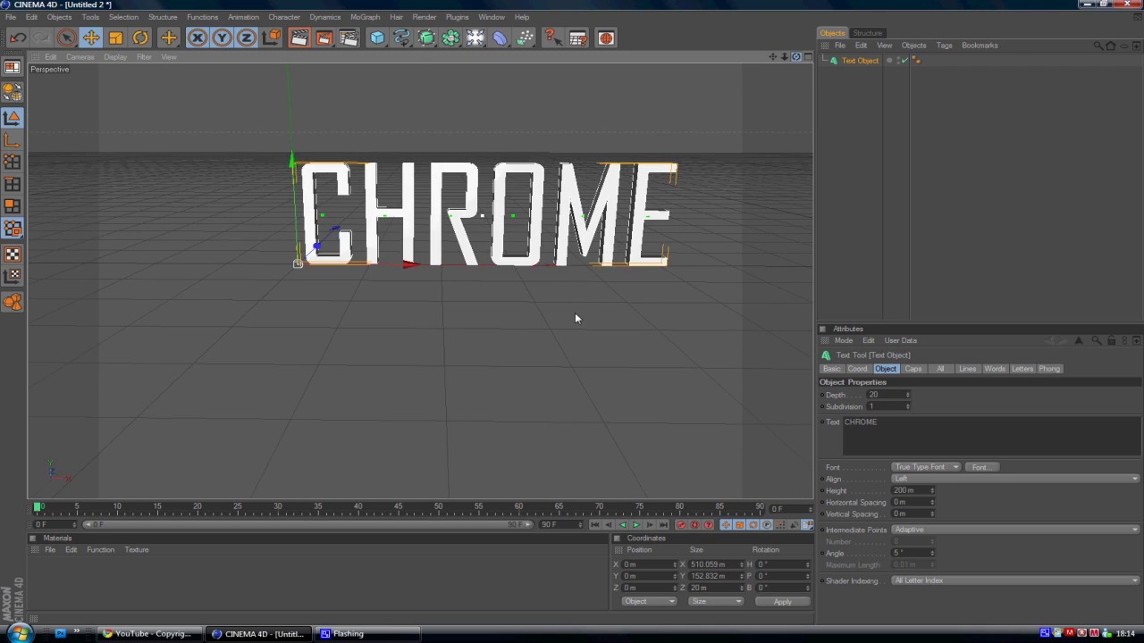
pyautogui.moveTo(774, 57); pyautogui.dragTo(740, 66)
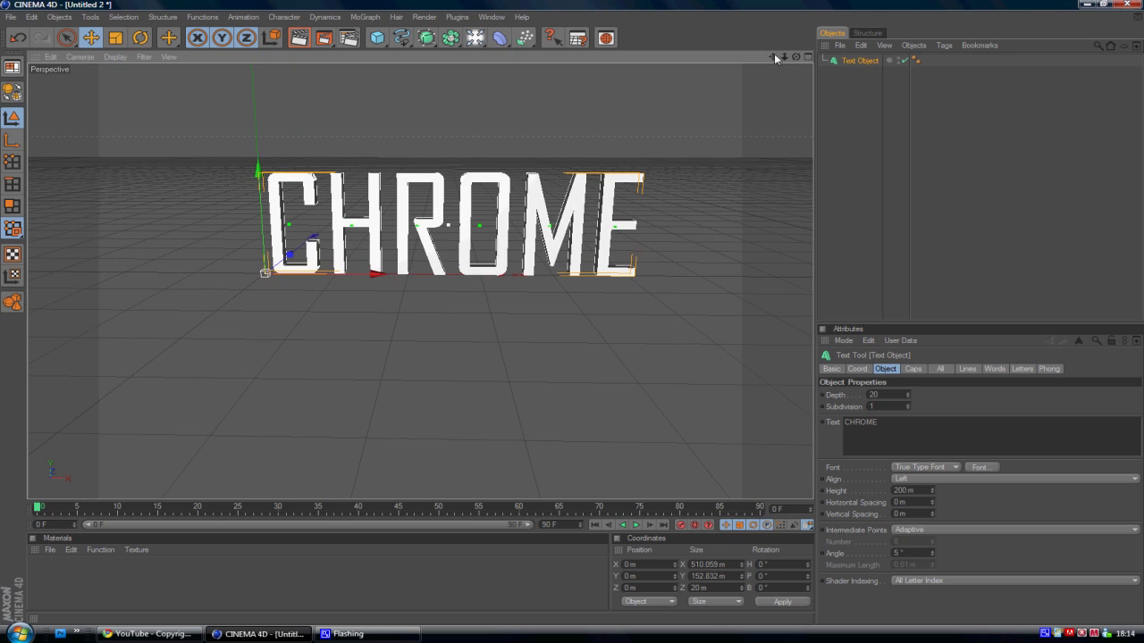
# Set the text's extrusion depth to 100
pyautogui.click(894, 395)
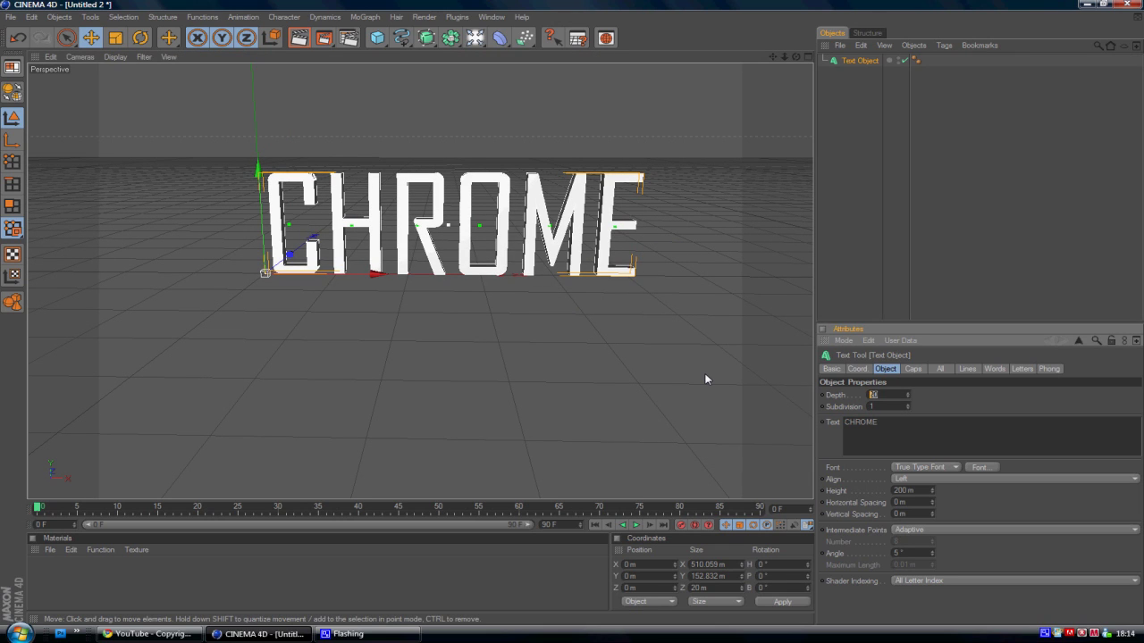
pyautogui.write('100')
pyautogui.press('Return')
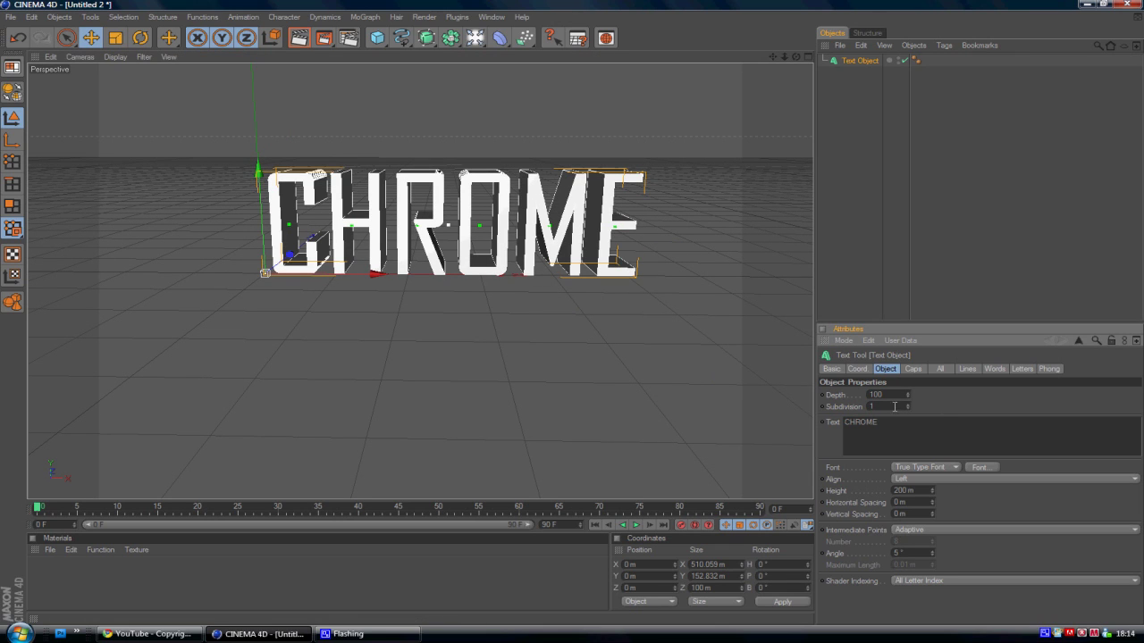
# Give the start and end caps fillets with 3 steps each, then orbit the view
pyautogui.click(911, 369)
pyautogui.click(898, 394)
pyautogui.click(889, 440)
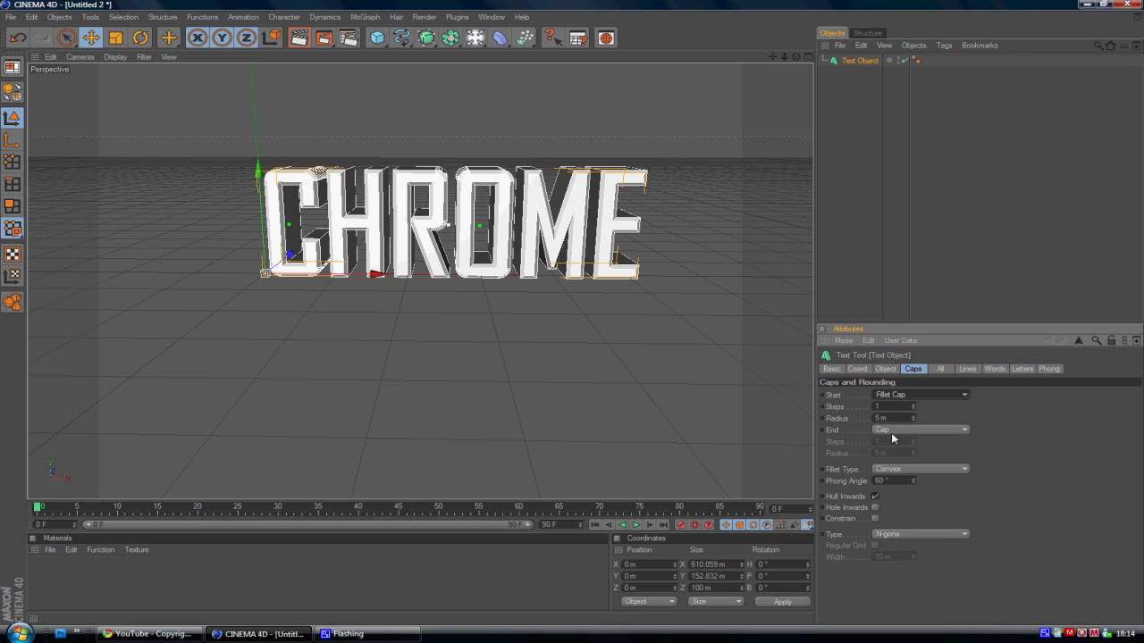
pyautogui.click(892, 430)
pyautogui.click(891, 476)
pyautogui.click(912, 404)
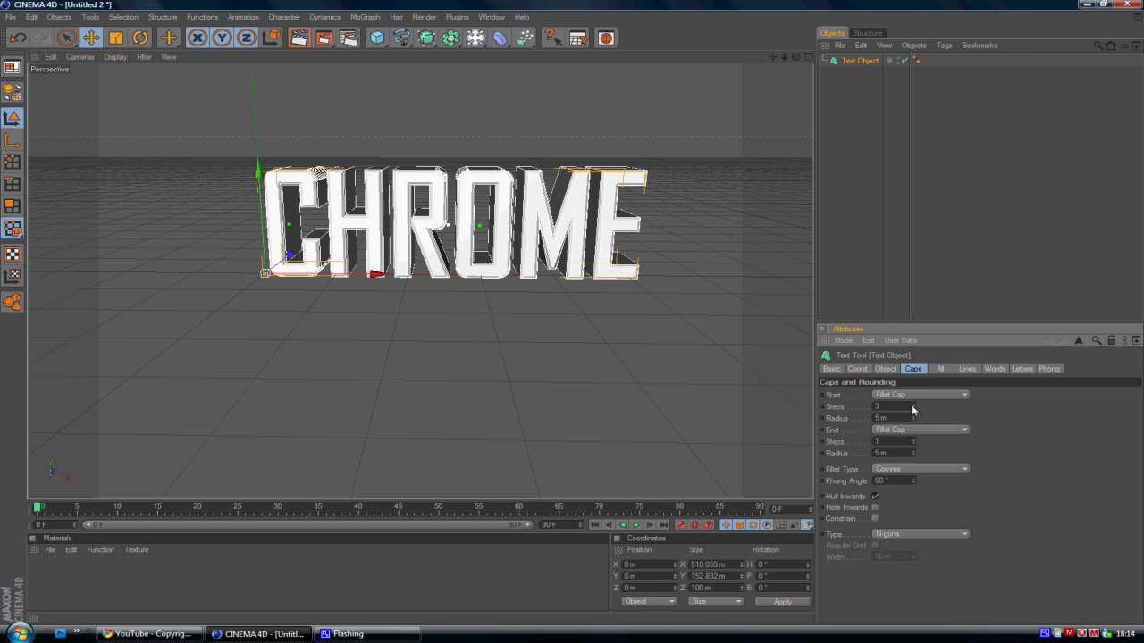
pyautogui.click(912, 404)
pyautogui.click(912, 438)
pyautogui.click(913, 438)
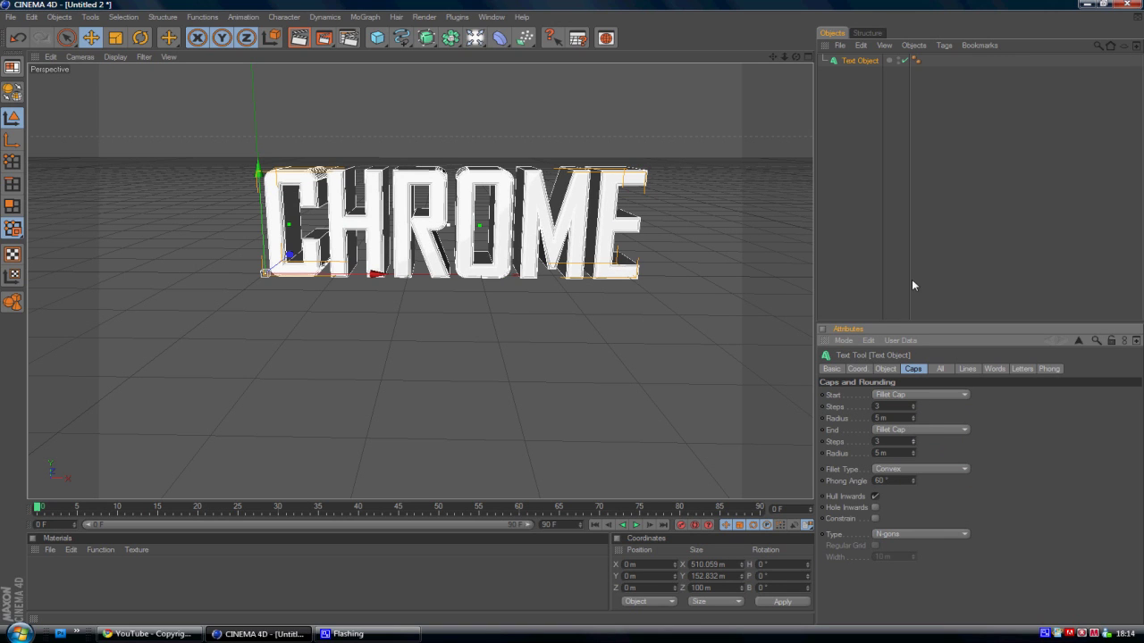
pyautogui.click(867, 281)
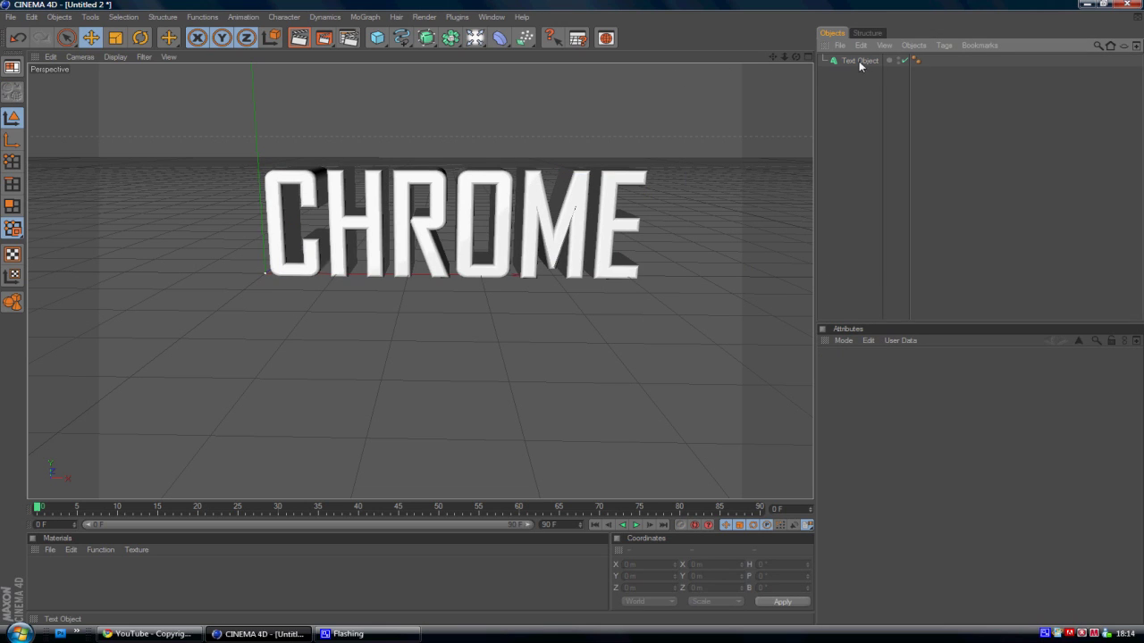
pyautogui.moveTo(795, 56); pyautogui.dragTo(572, 316)
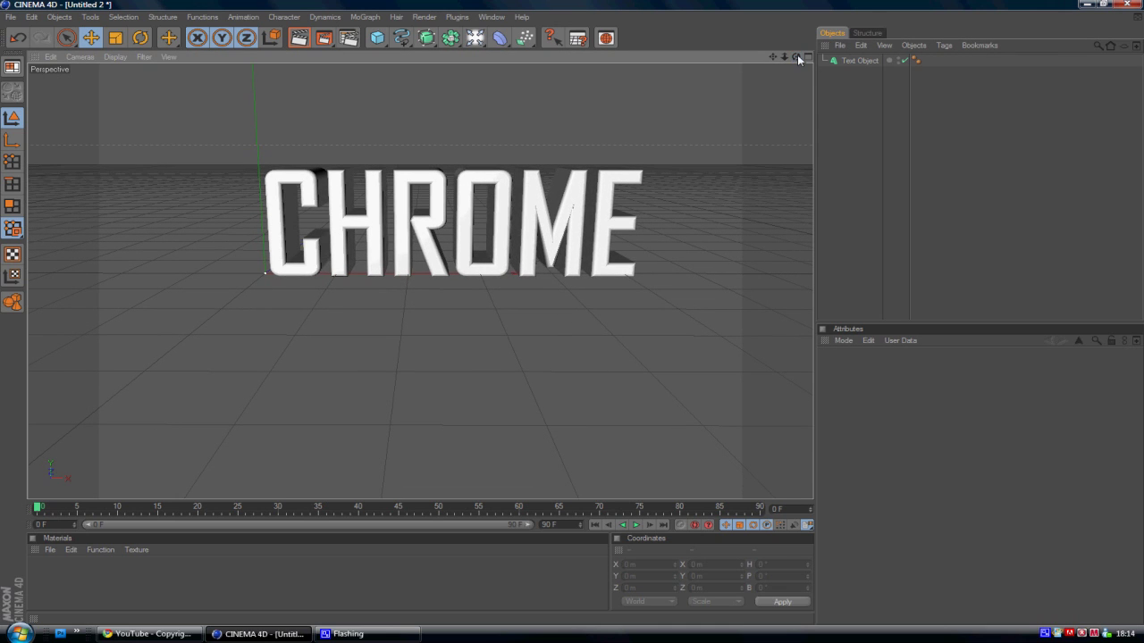
pyautogui.moveTo(766, 63); pyautogui.dragTo(634, 159)
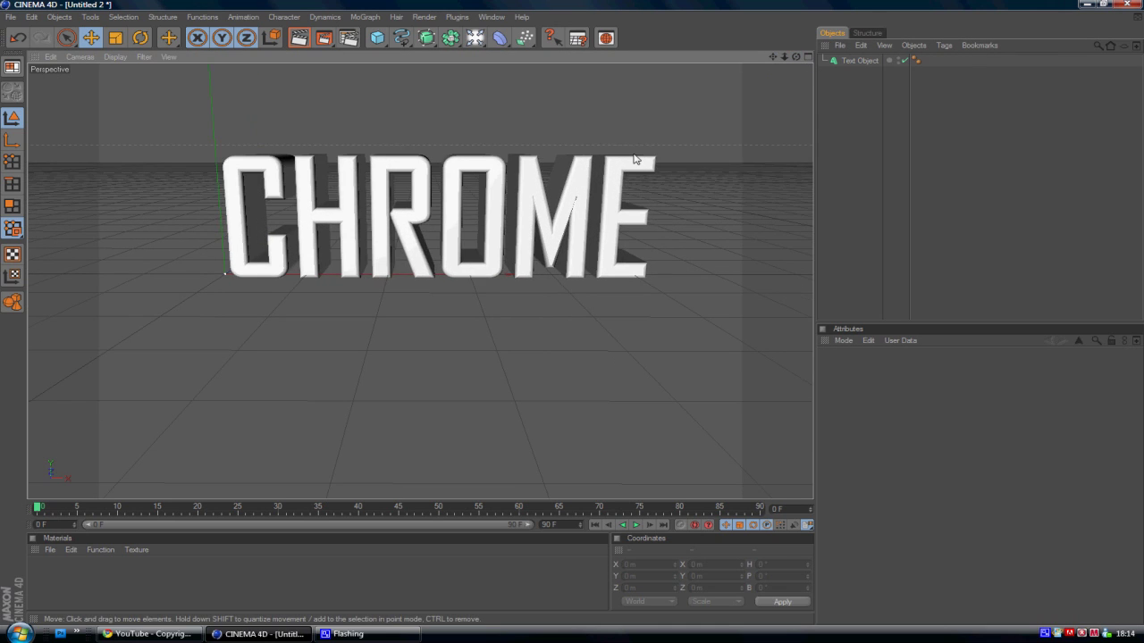
pyautogui.moveTo(794, 56); pyautogui.dragTo(574, 316)
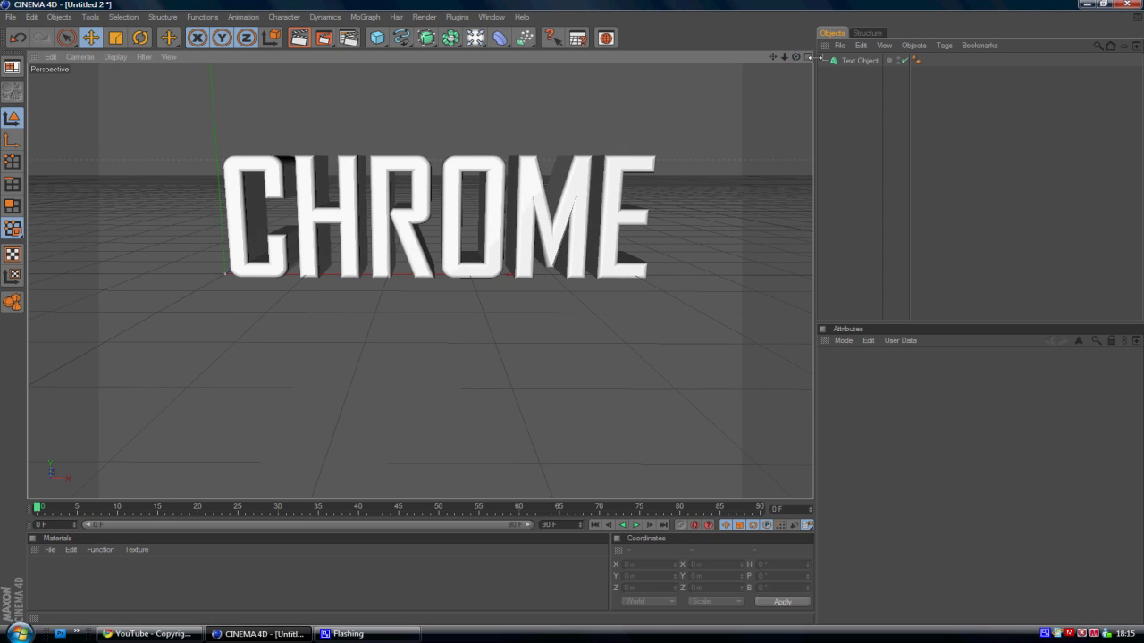
# Make the Text Object editable with C and expand its hierarchy down to the letters
pyautogui.click(858, 63)
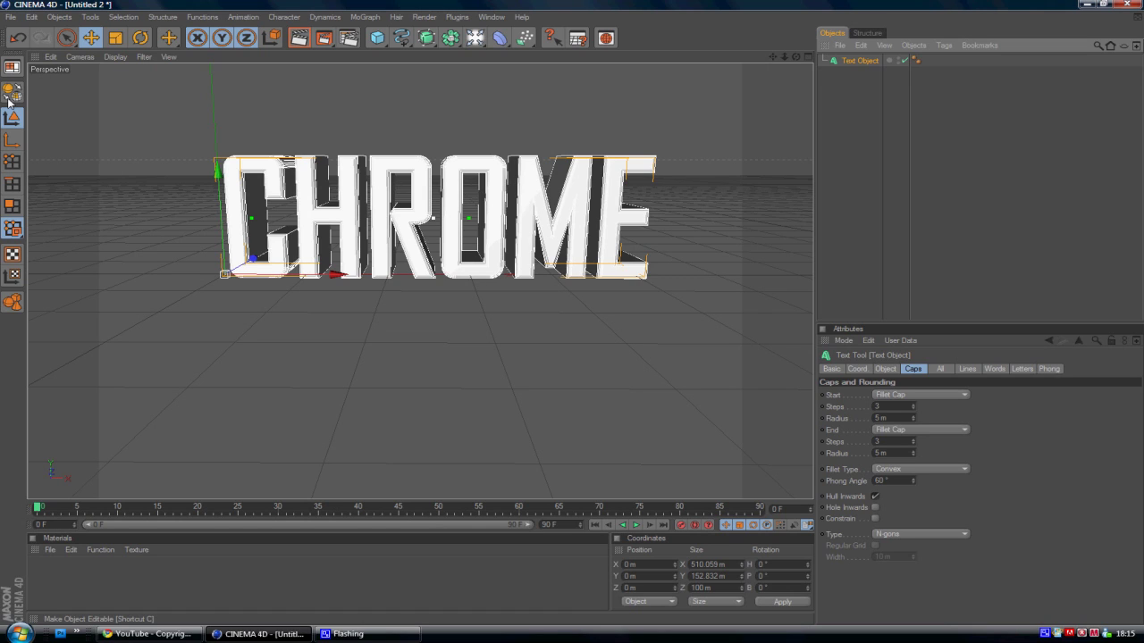
pyautogui.press('c')
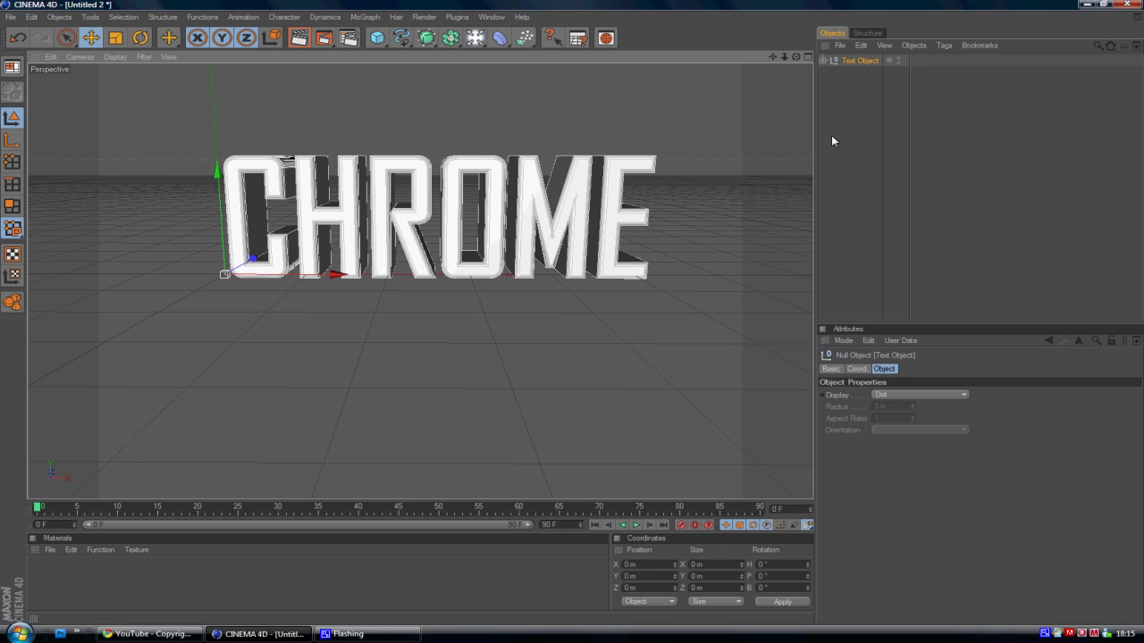
pyautogui.click(821, 59)
pyautogui.click(831, 74)
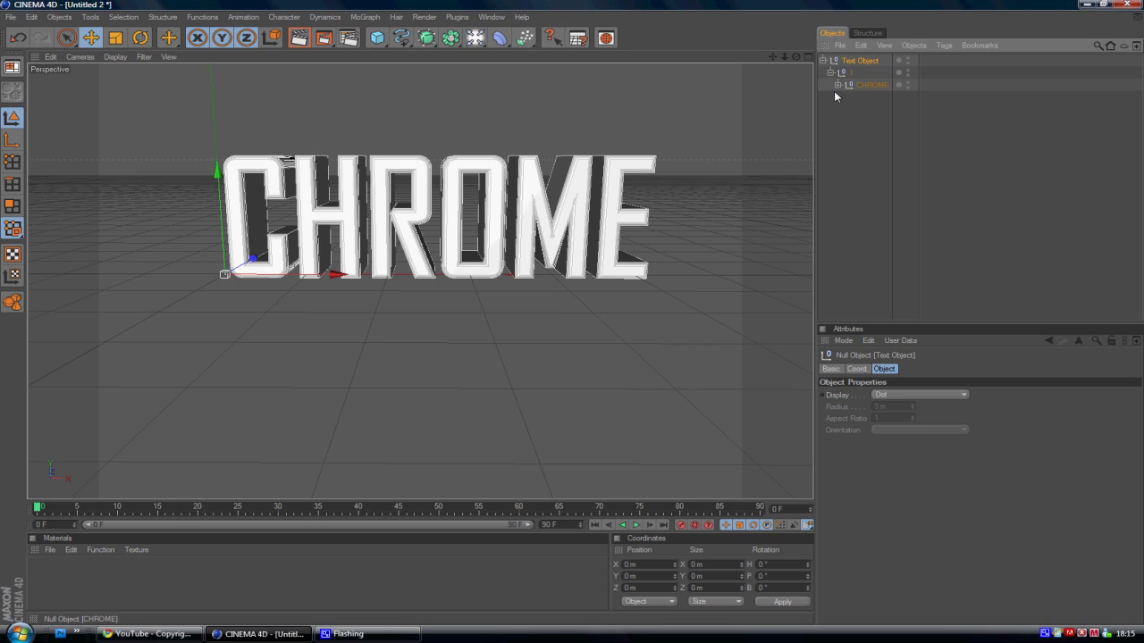
pyautogui.click(837, 85)
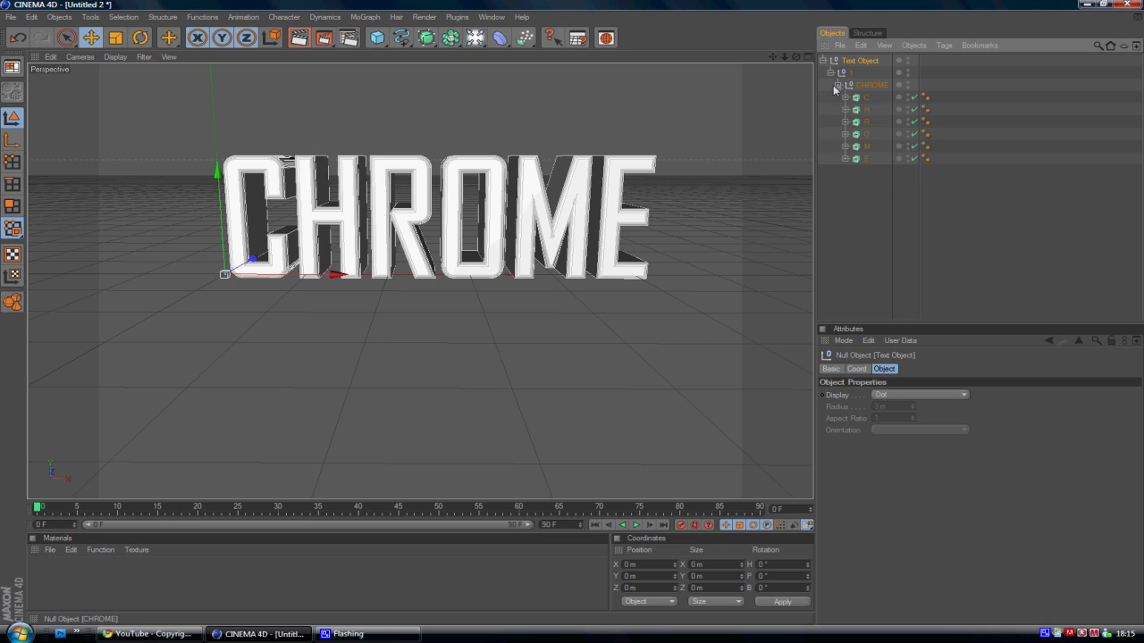
# Select the six letter objects C to E and drag them out to the top level
pyautogui.click(865, 158)
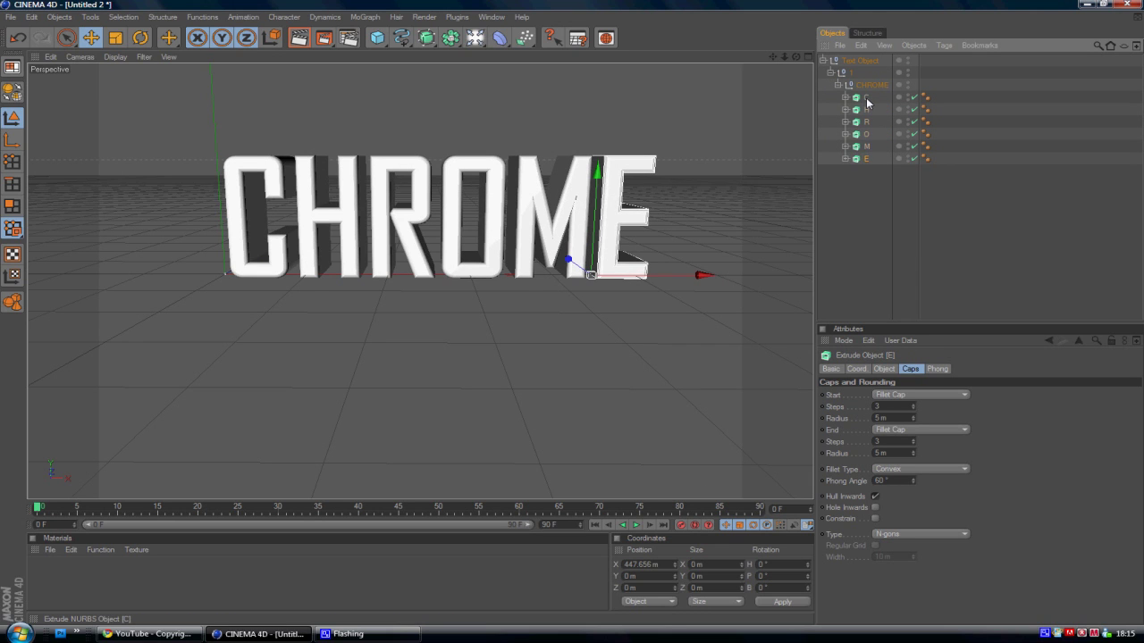
pyautogui.keyDown('shift'); pyautogui.click(865, 99); pyautogui.keyUp('shift')
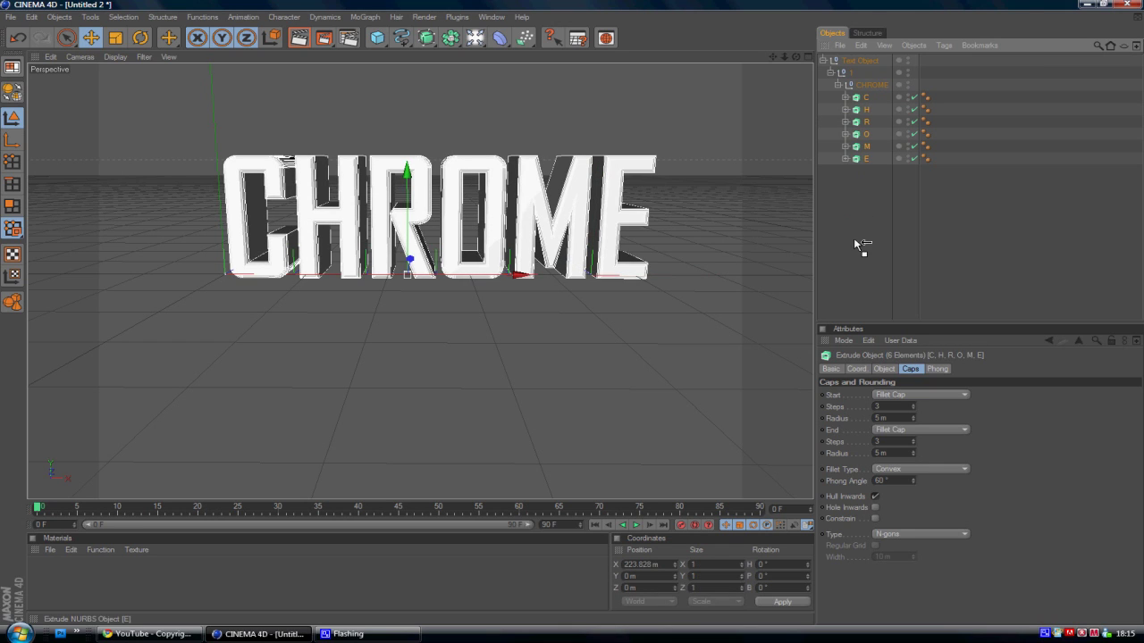
pyautogui.moveTo(853, 237); pyautogui.dragTo(853, 244)
# Delete the leftover text hierarchy and reselect all six letter objects
pyautogui.click(849, 63)
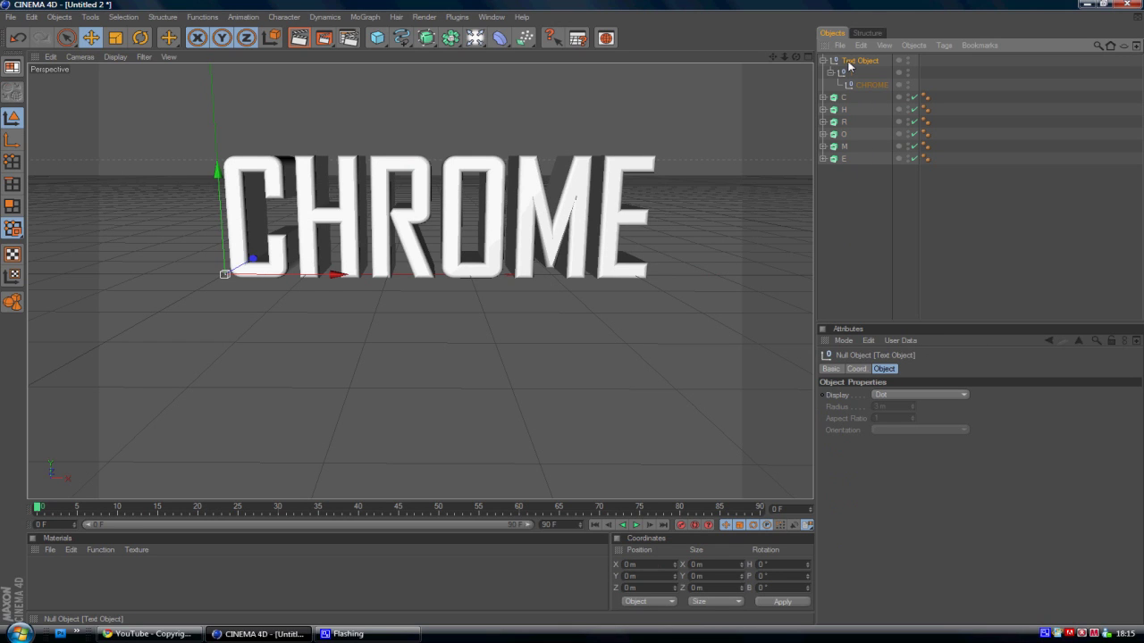
pyautogui.press('Delete')
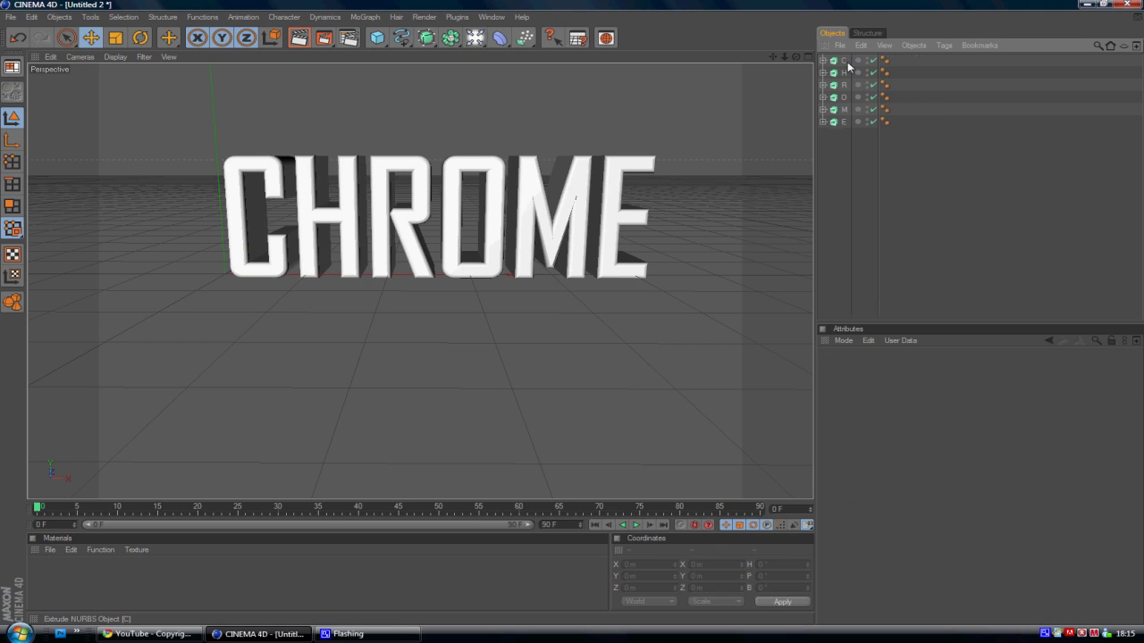
pyautogui.click(842, 60)
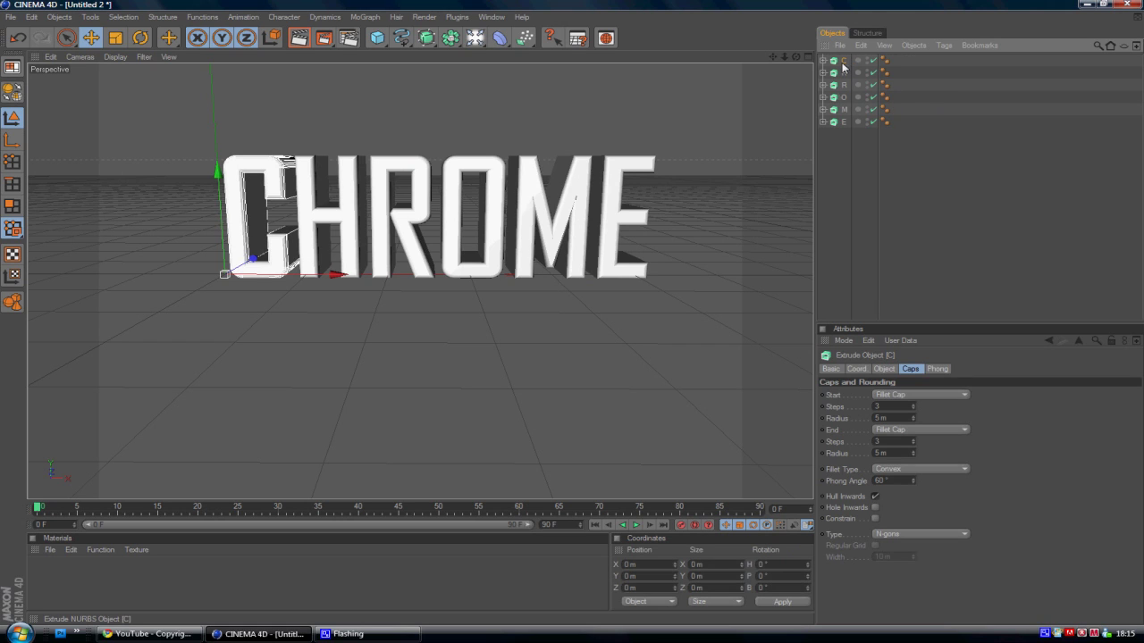
pyautogui.click(844, 121)
pyautogui.click(847, 149)
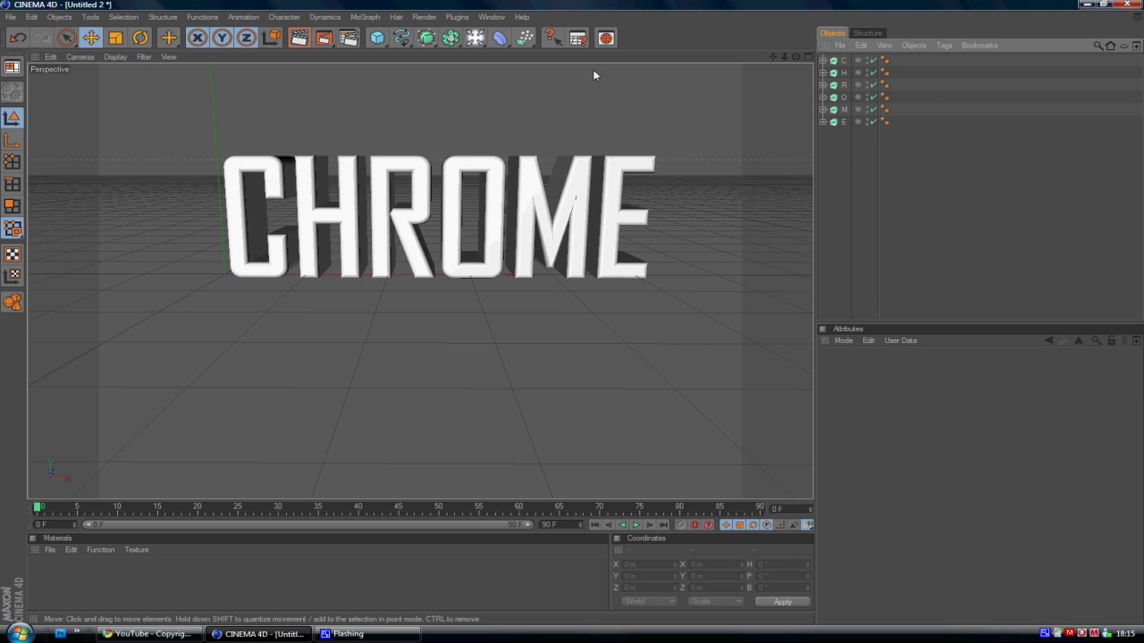
pyautogui.click(839, 121)
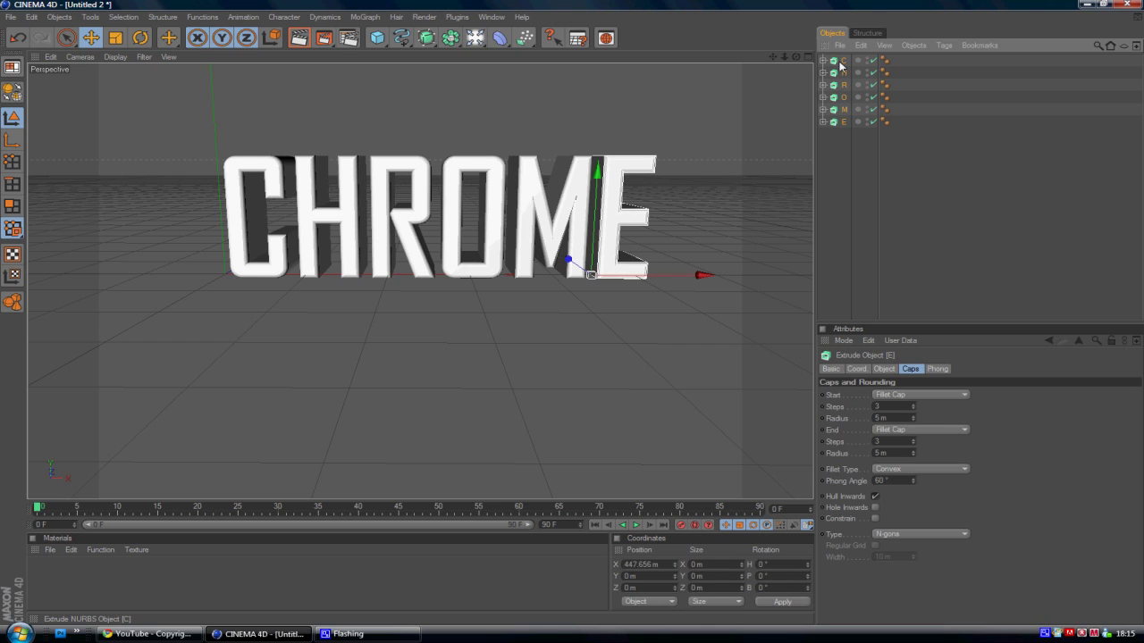
pyautogui.keyDown('shift'); pyautogui.click(841, 62); pyautogui.keyUp('shift')
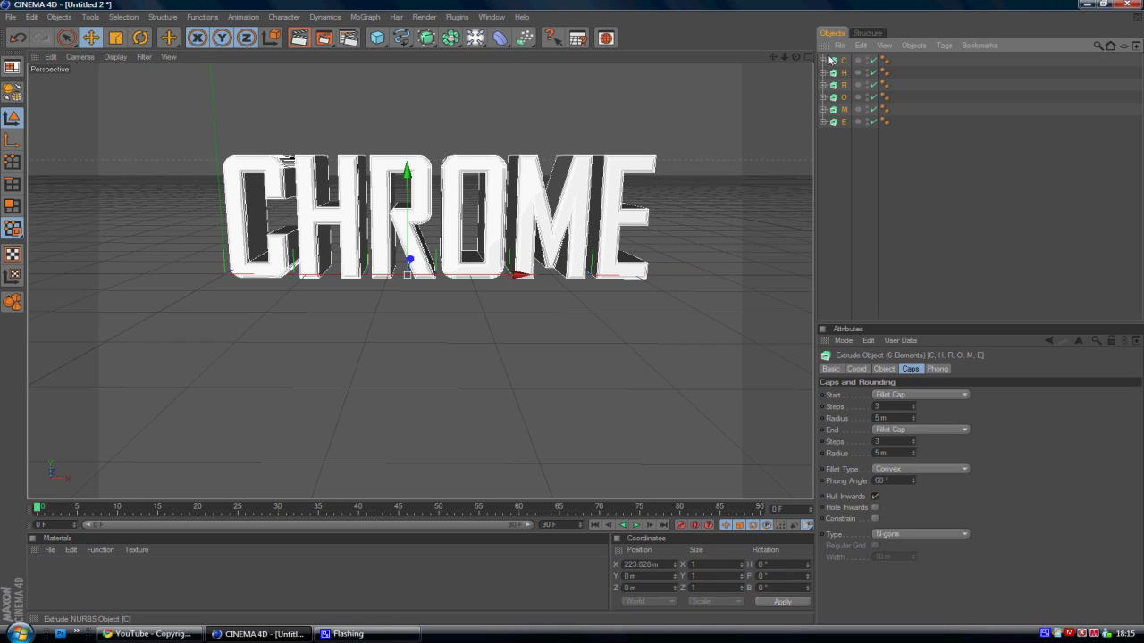
pyautogui.click(365, 17)
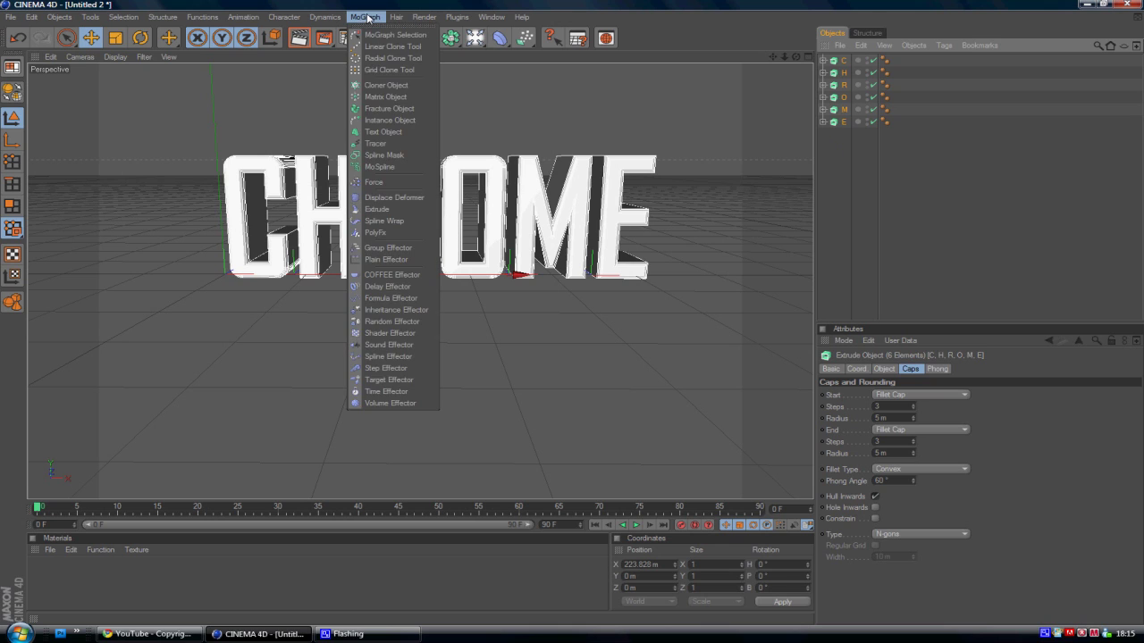
# Add a Fracture Object, drag letters C through E into it, and collapse it
pyautogui.click(414, 108)
pyautogui.click(844, 134)
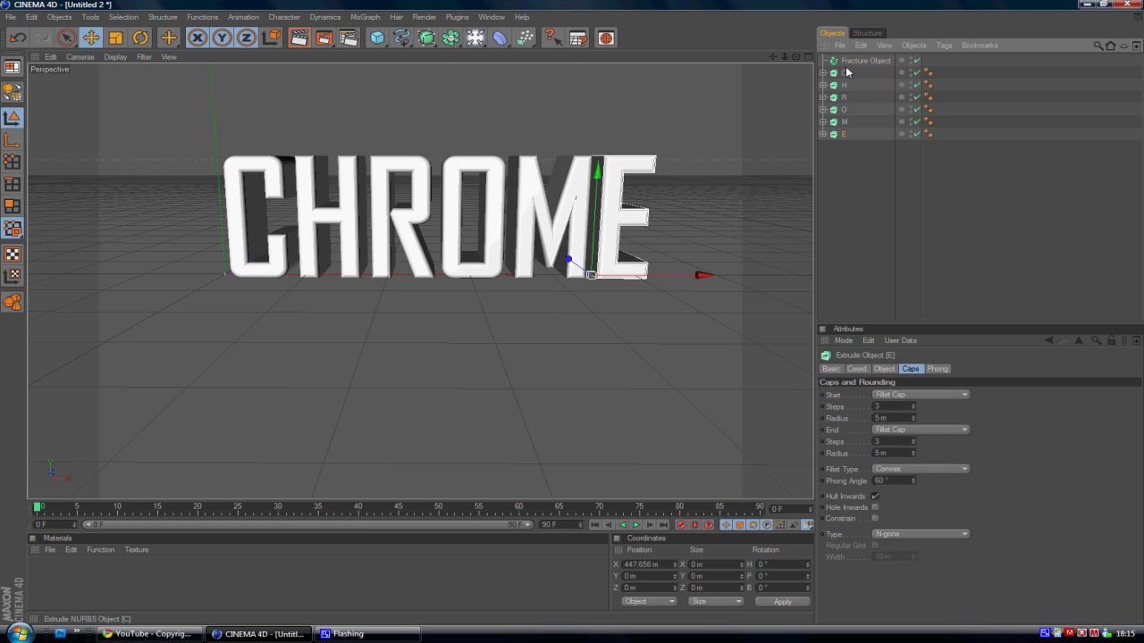
pyautogui.keyDown('shift'); pyautogui.click(844, 73); pyautogui.keyUp('shift')
pyautogui.moveTo(844, 76); pyautogui.dragTo(856, 58)
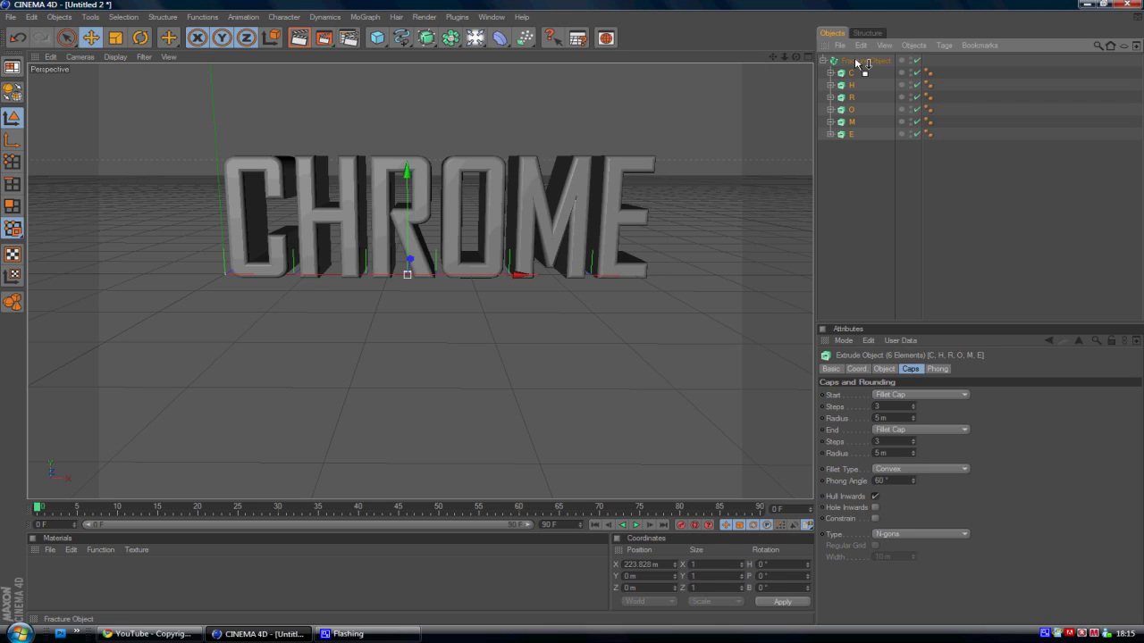
pyautogui.click(911, 194)
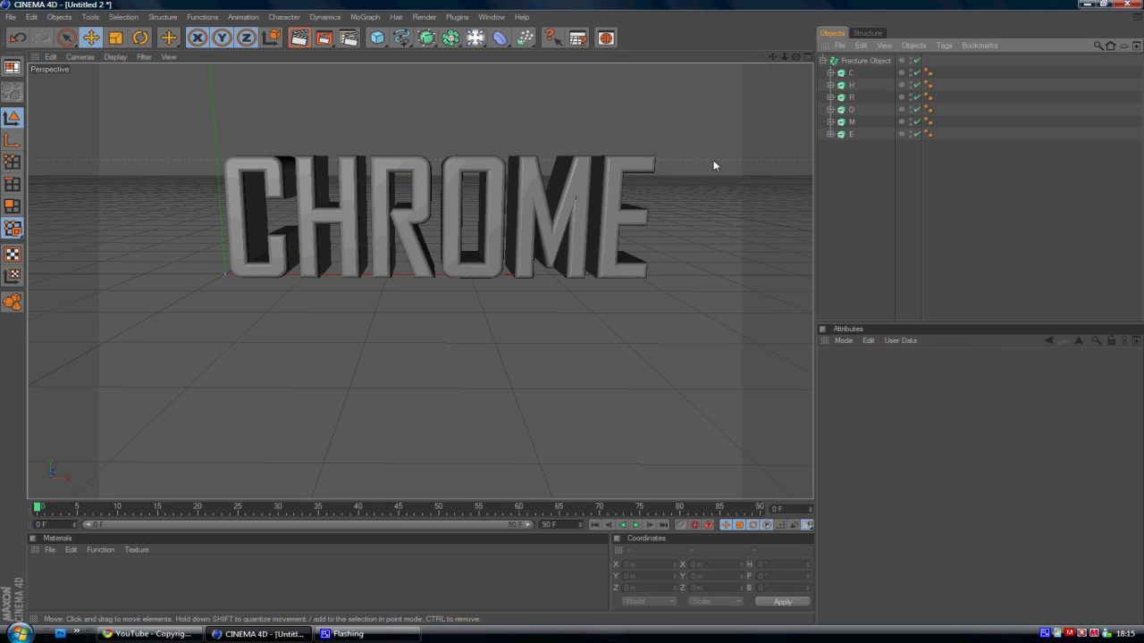
pyautogui.click(823, 60)
pyautogui.click(849, 61)
pyautogui.click(849, 111)
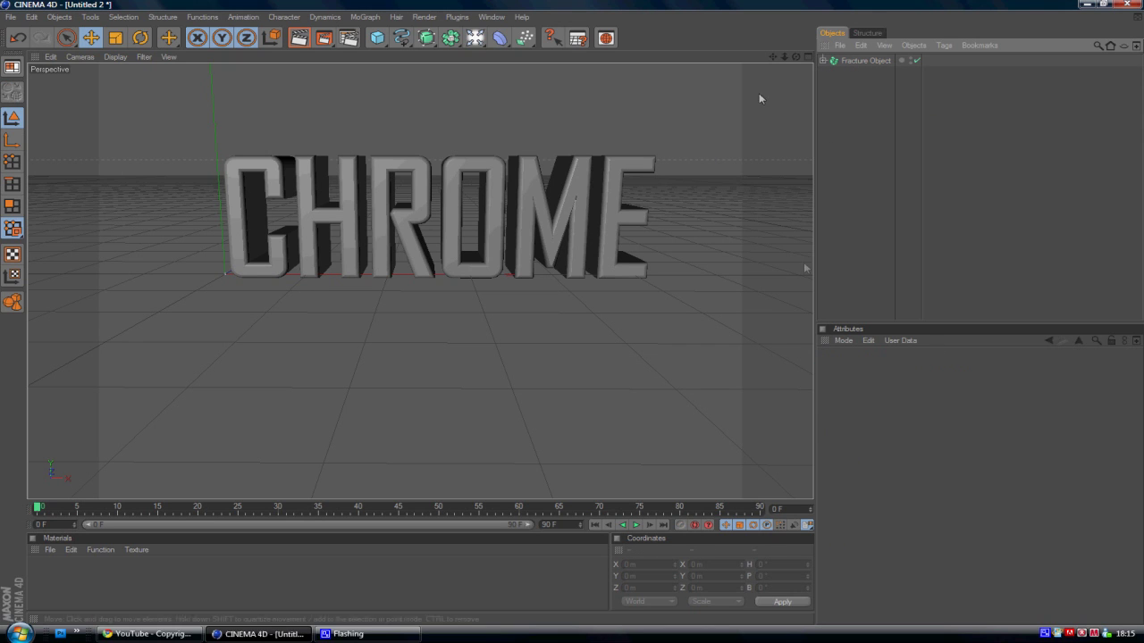
# Add a Random Effector to the Fracture object and tick its Rotation parameter
pyautogui.click(856, 61)
pyautogui.click(363, 17)
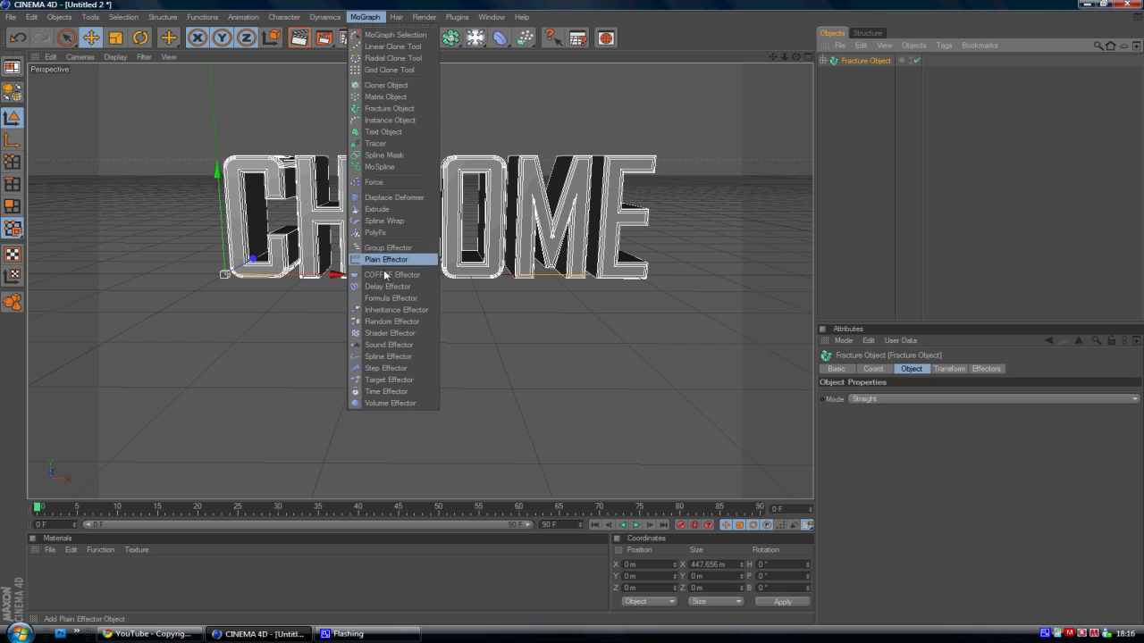
pyautogui.click(389, 321)
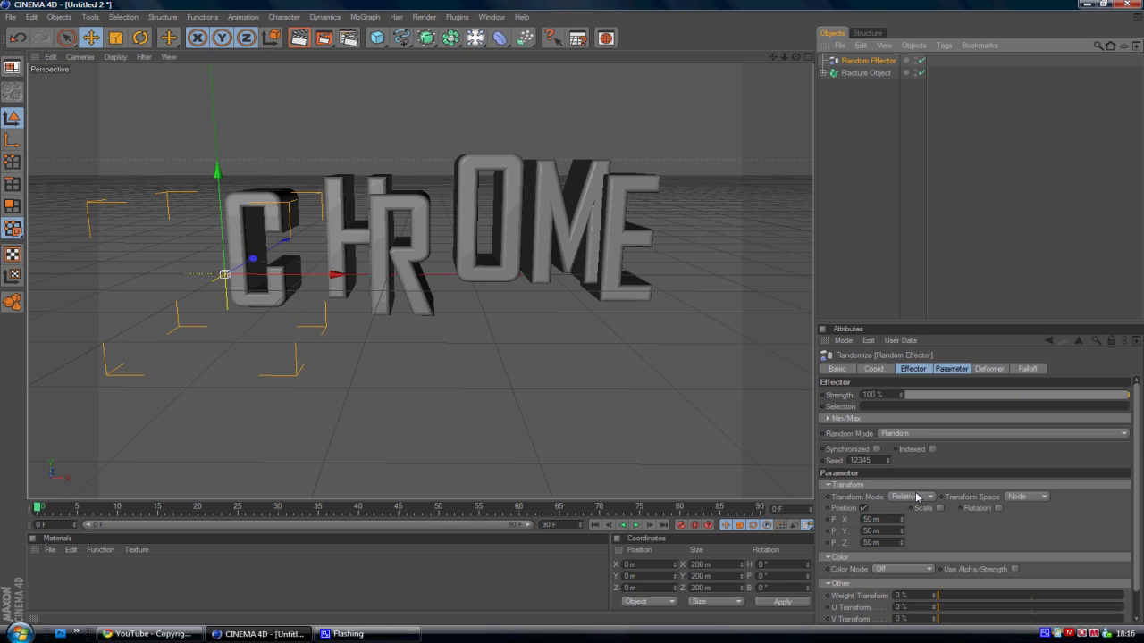
pyautogui.click(997, 508)
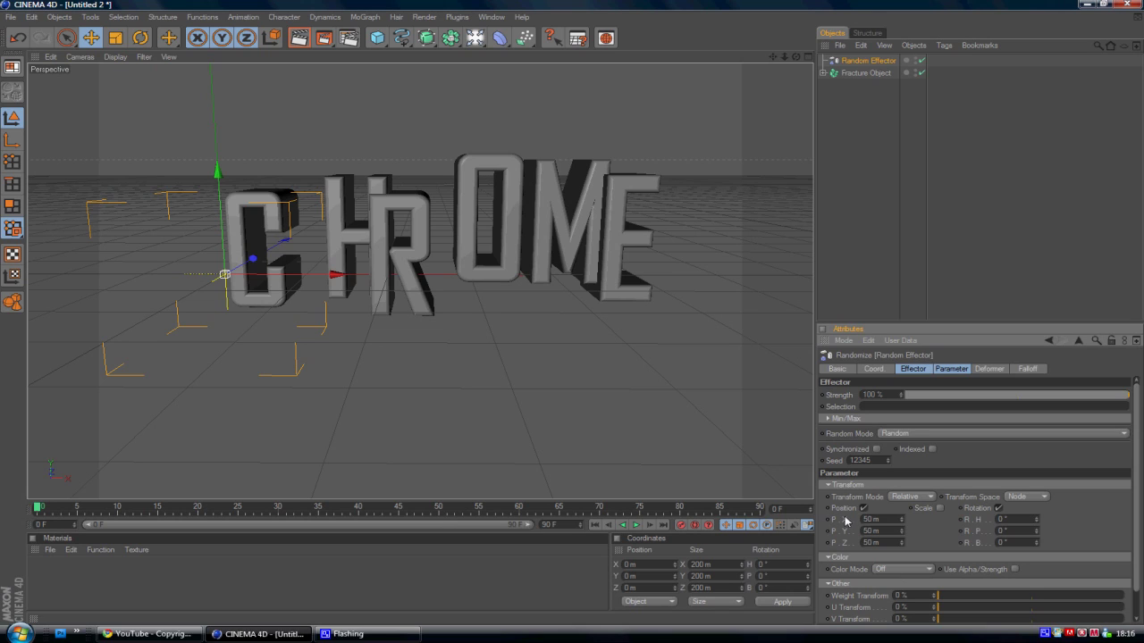
# Drag the effector offsets to 2122, -114, 1485 m and 102°, -67°, -178°
pyautogui.moveTo(840, 521); pyautogui.dragTo(839, 543)
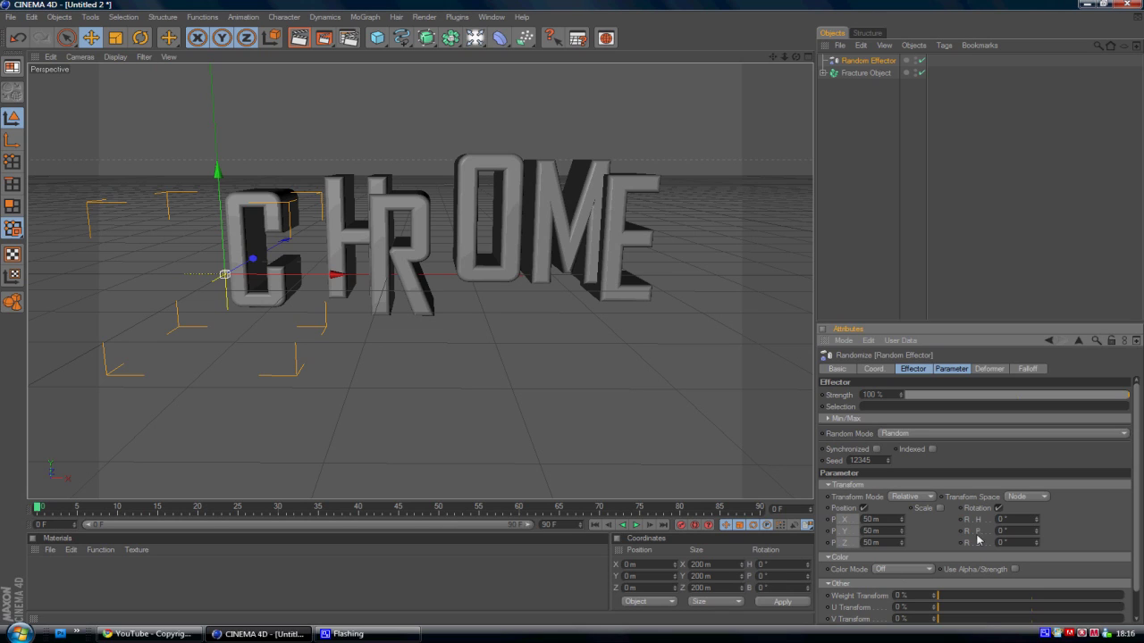
pyautogui.moveTo(977, 524); pyautogui.dragTo(977, 543)
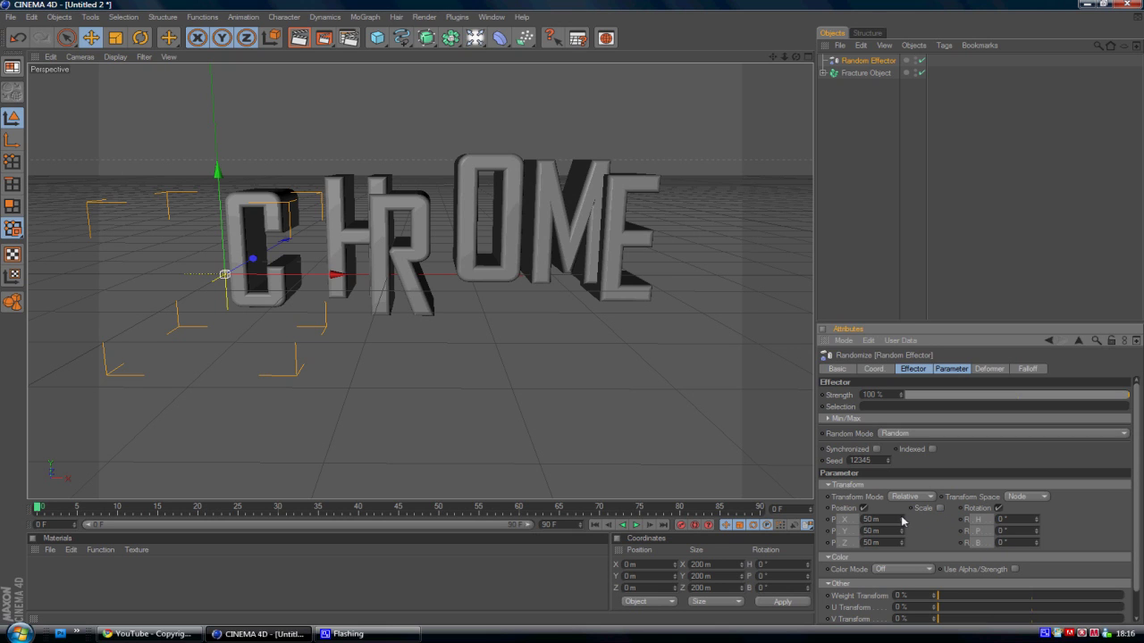
pyautogui.moveTo(901, 520); pyautogui.dragTo(902, 543)
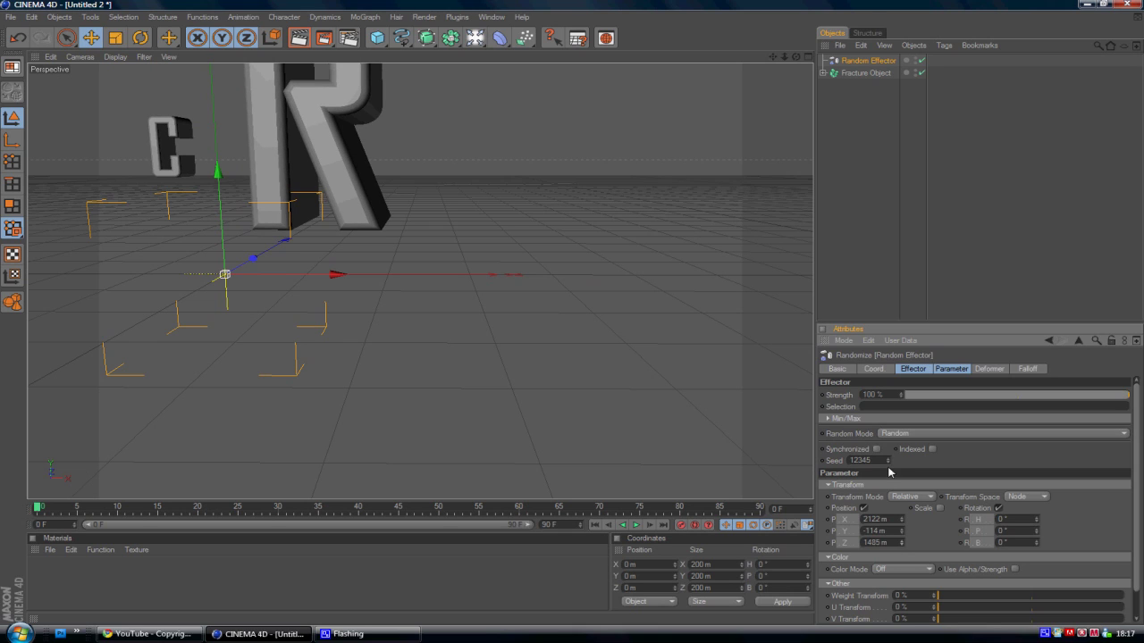
pyautogui.moveTo(1037, 523); pyautogui.dragTo(1037, 544)
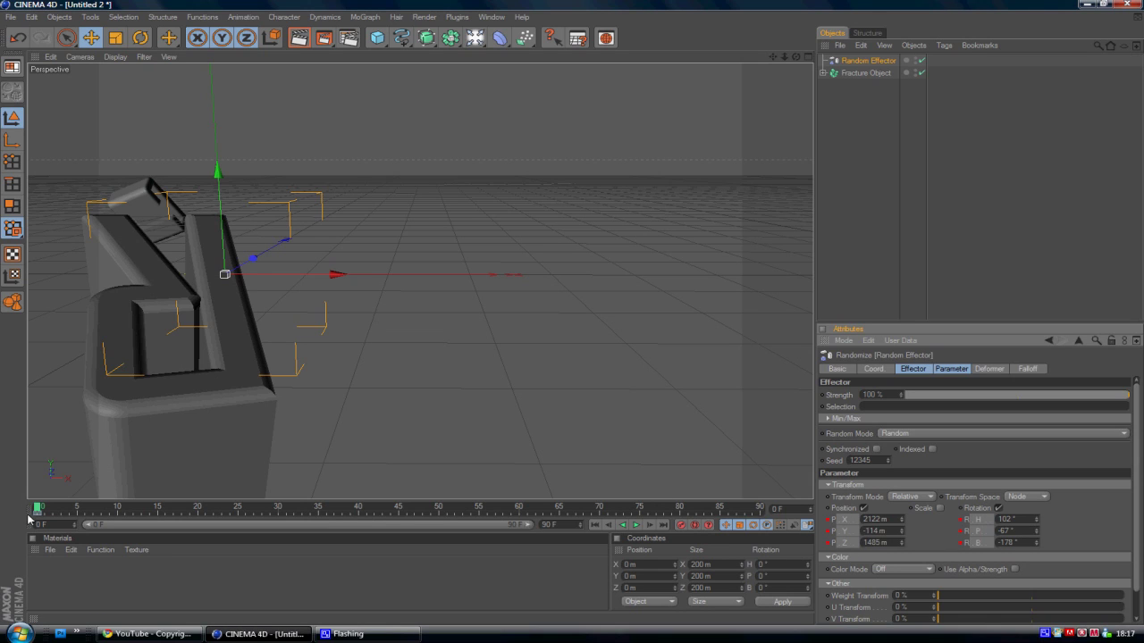
# At frame 20, set the effector's position offsets X, Y and Z to 0
pyautogui.moveTo(38, 509); pyautogui.dragTo(193, 488)
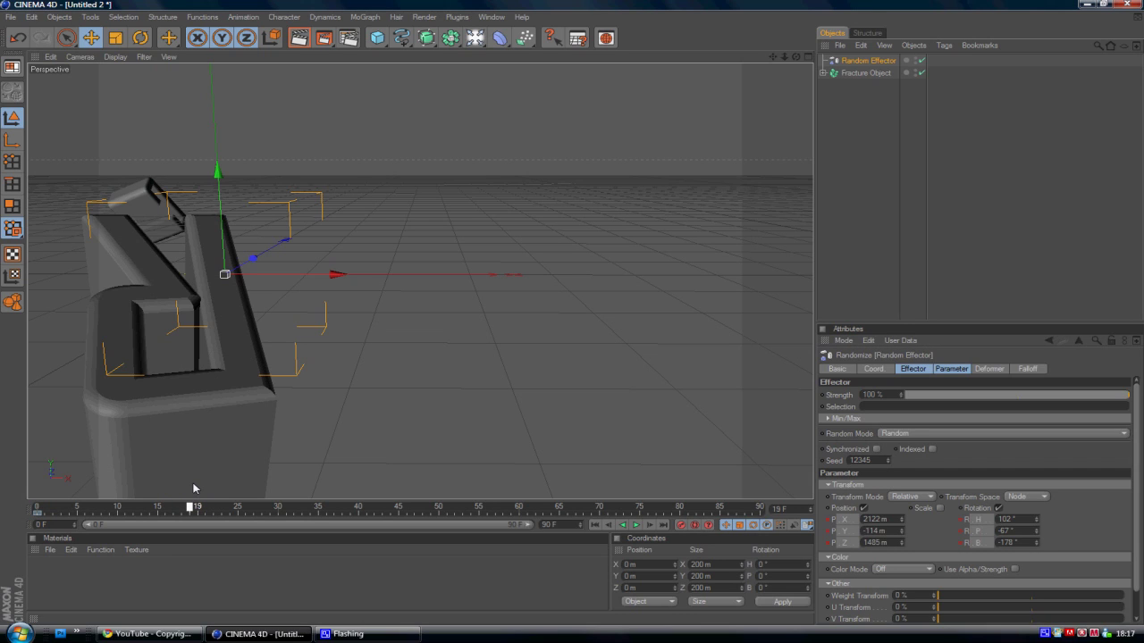
pyautogui.moveTo(193, 487)
pyautogui.mouseDown()
pyautogui.moveTo(315, 502)
pyautogui.moveTo(199, 506)
pyautogui.mouseUp()
pyautogui.doubleClick(880, 519)
pyautogui.write('0')
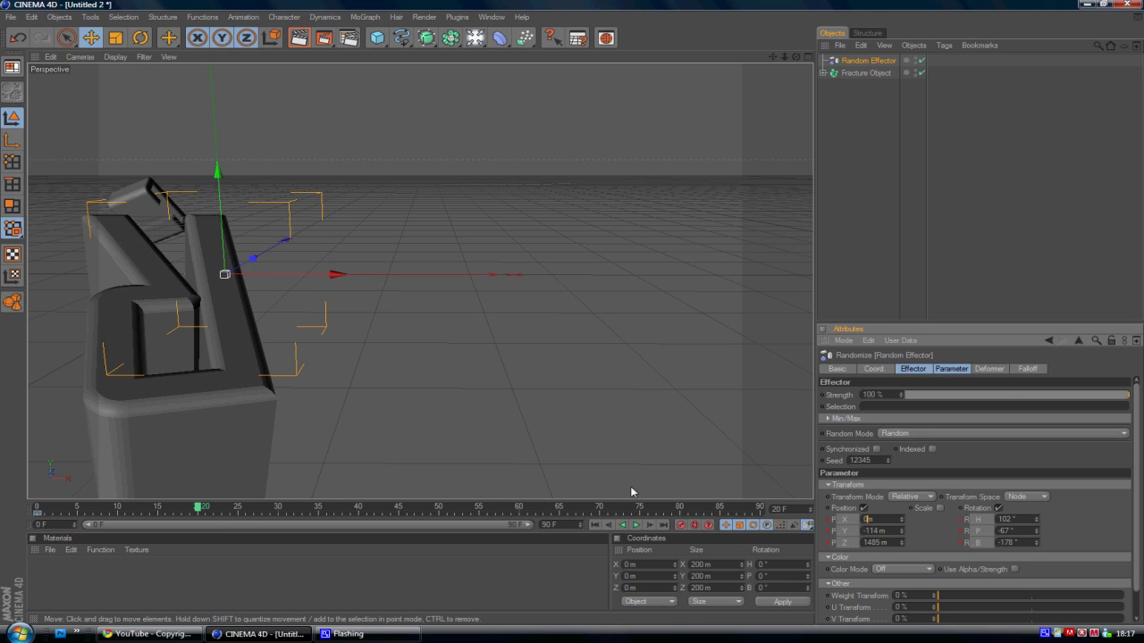
pyautogui.press('Tab')
pyautogui.write('0')
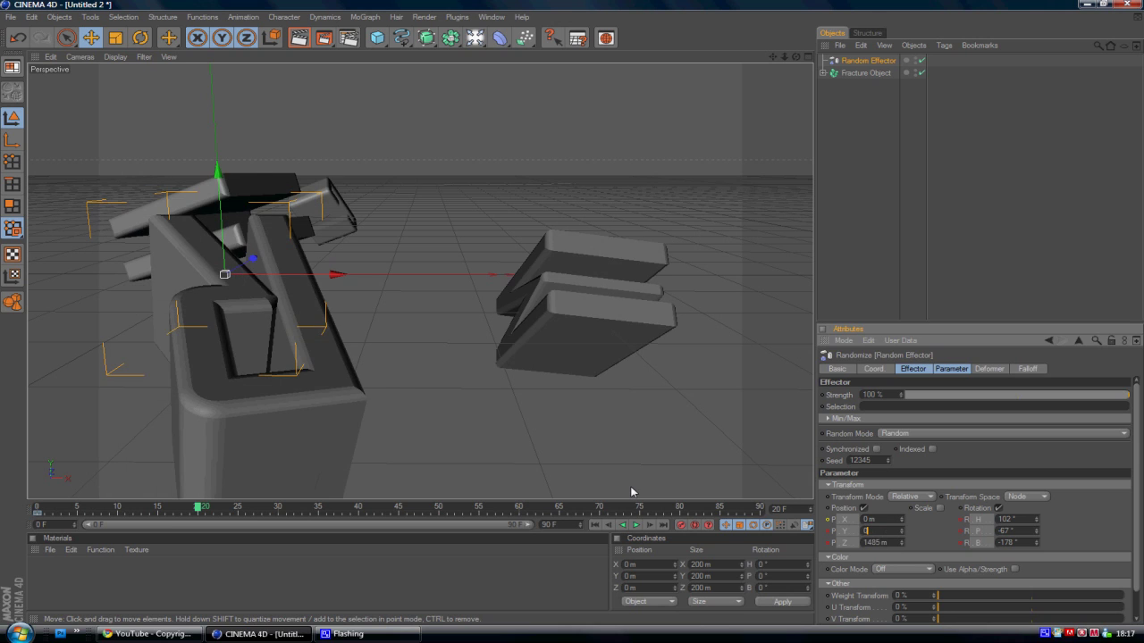
pyautogui.press('Tab')
pyautogui.write('0')
pyautogui.press('Return')
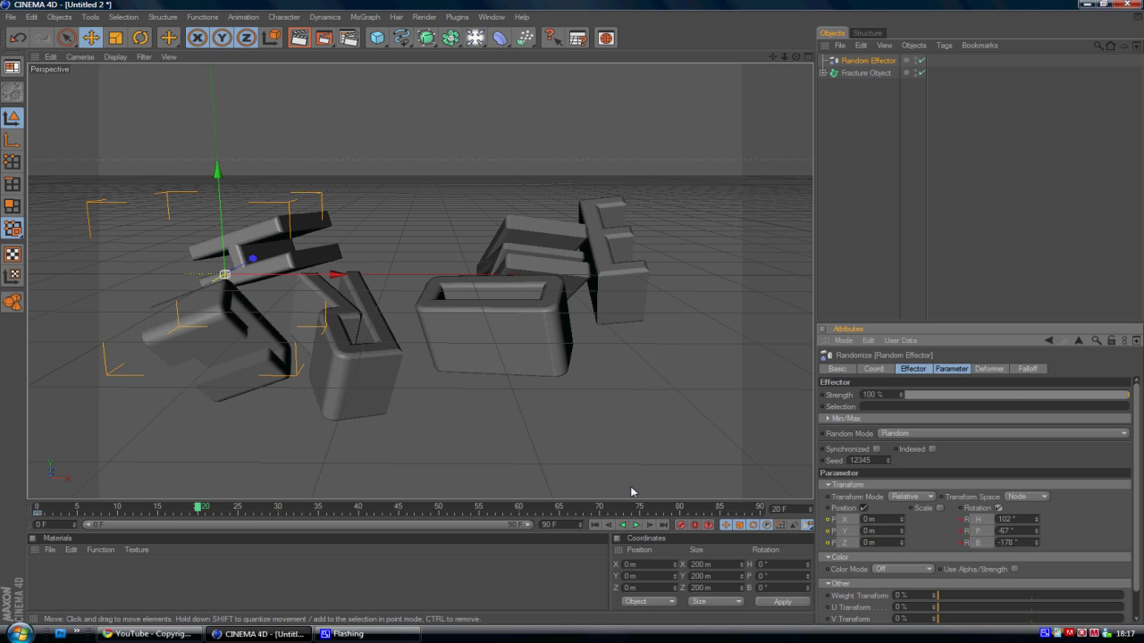
# Set the rotation offsets to 0° and record keyframes with F9
pyautogui.press('Tab')
pyautogui.write('0')
pyautogui.press('Tab')
pyautogui.write('0')
pyautogui.press('Tab')
pyautogui.write('0')
pyautogui.press('Return')
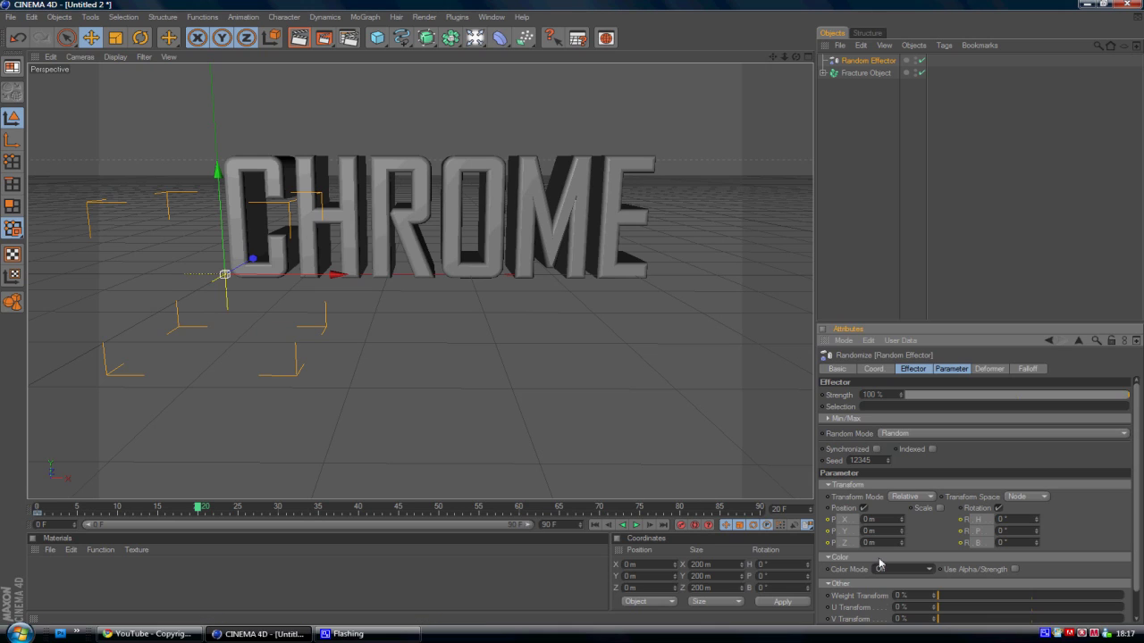
pyautogui.press('F9')
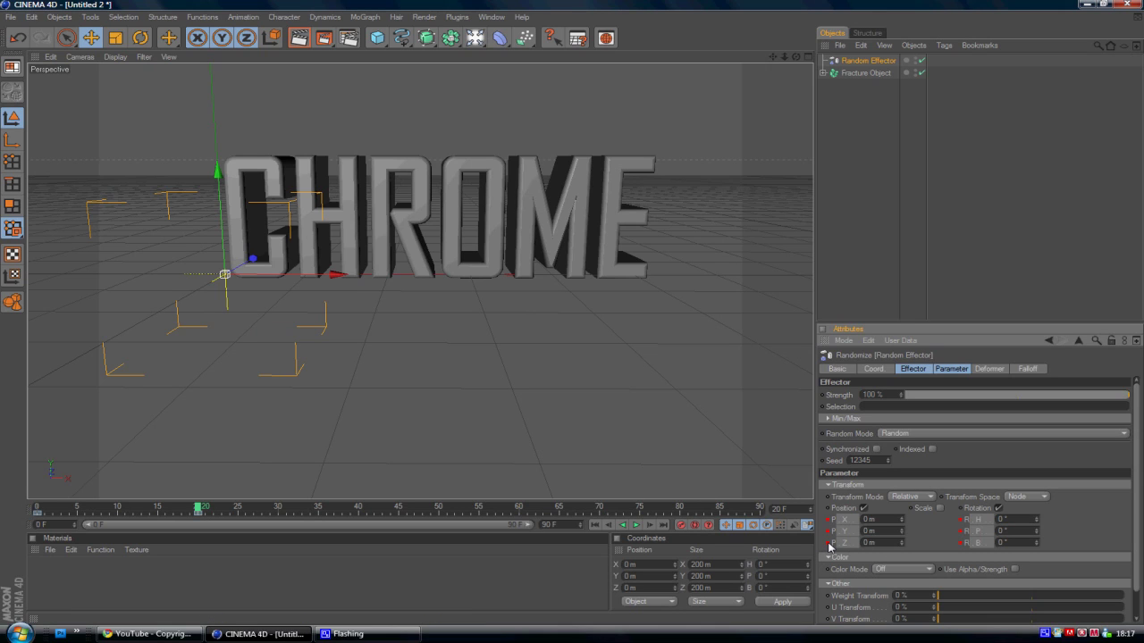
pyautogui.click(595, 524)
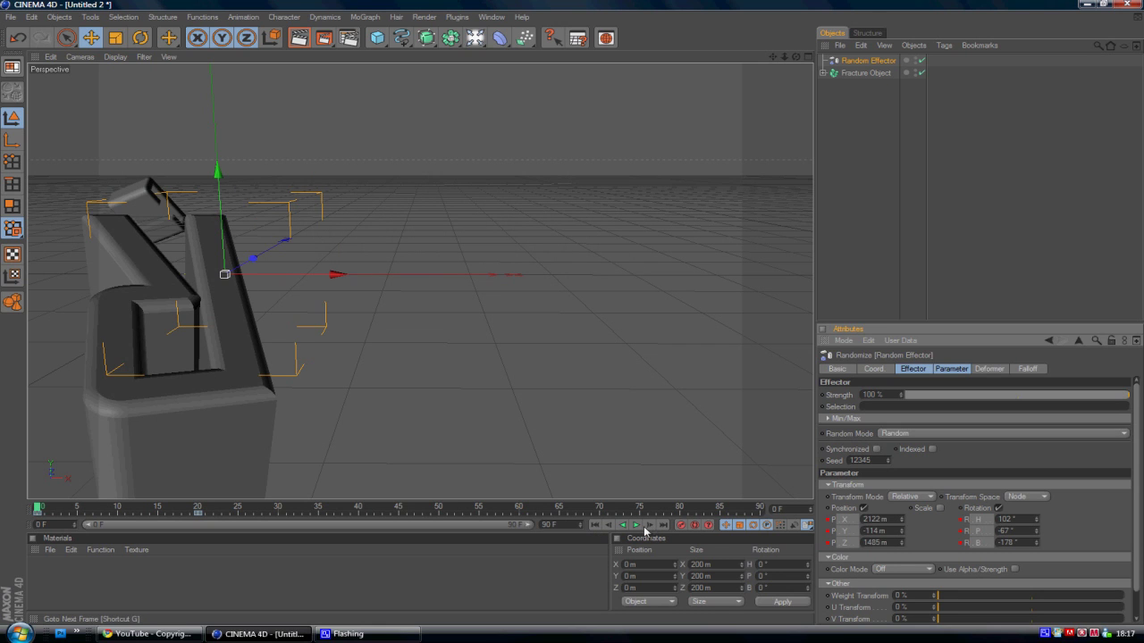
pyautogui.click(636, 526)
pyautogui.click(629, 525)
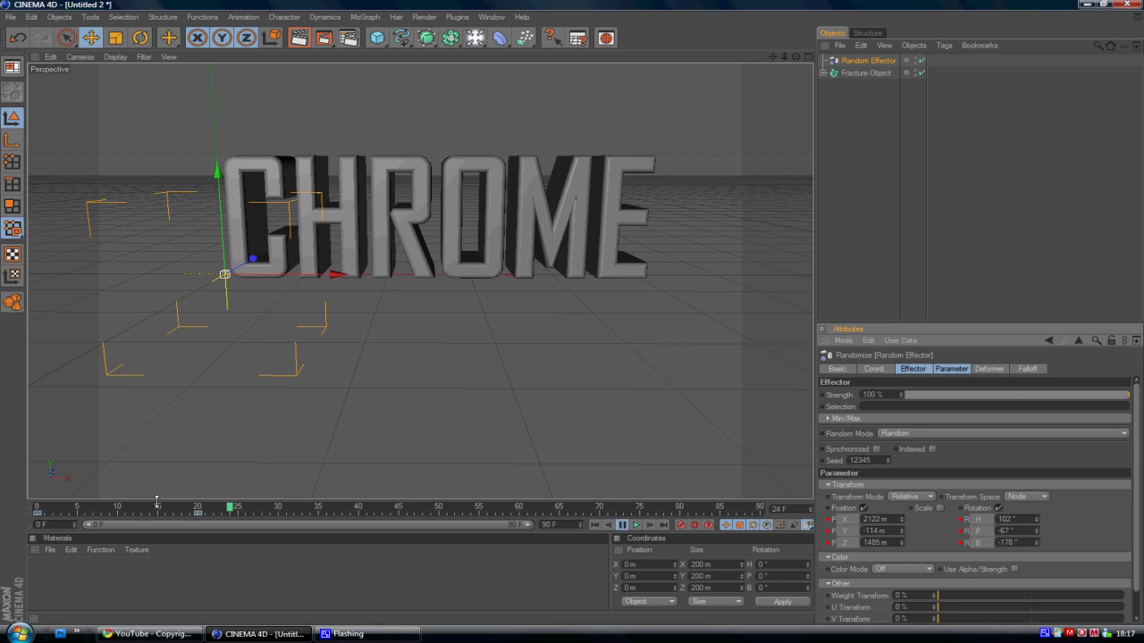
pyautogui.click(434, 509)
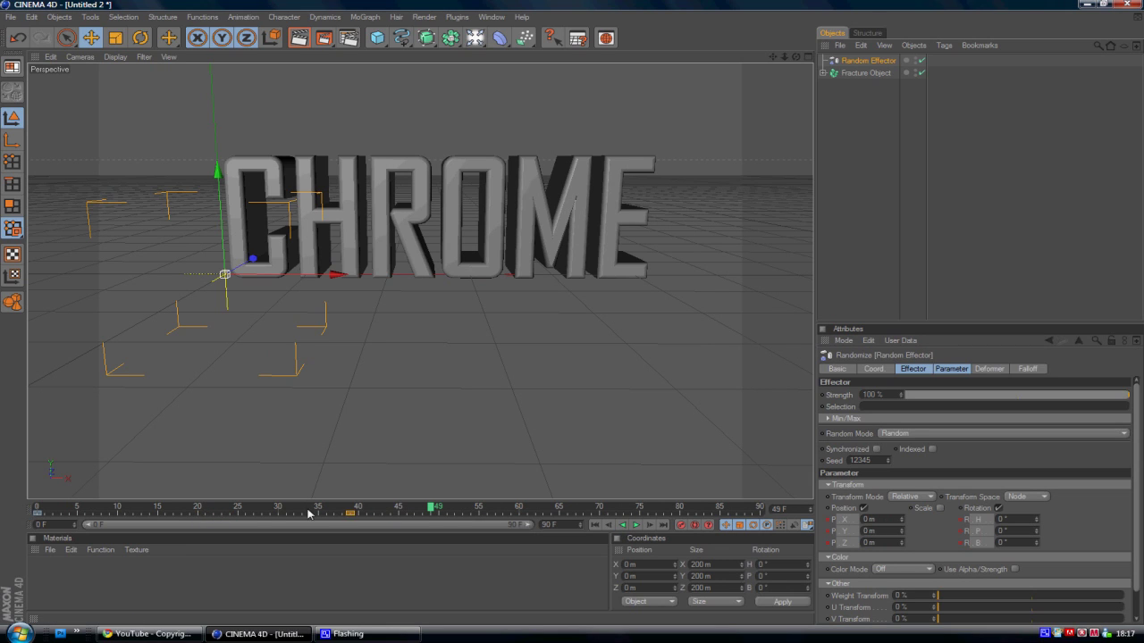
pyautogui.click(199, 514)
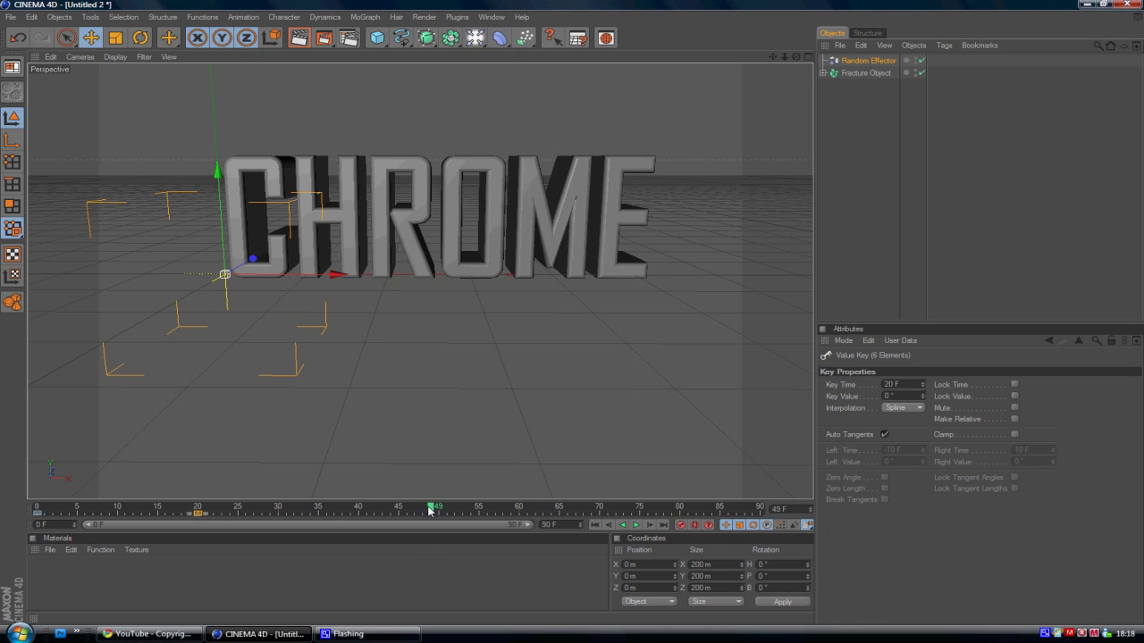
# Scrub the timeline to check the letters are still mid-flight at frame 22, keys now at 60
pyautogui.moveTo(431, 511); pyautogui.dragTo(520, 519)
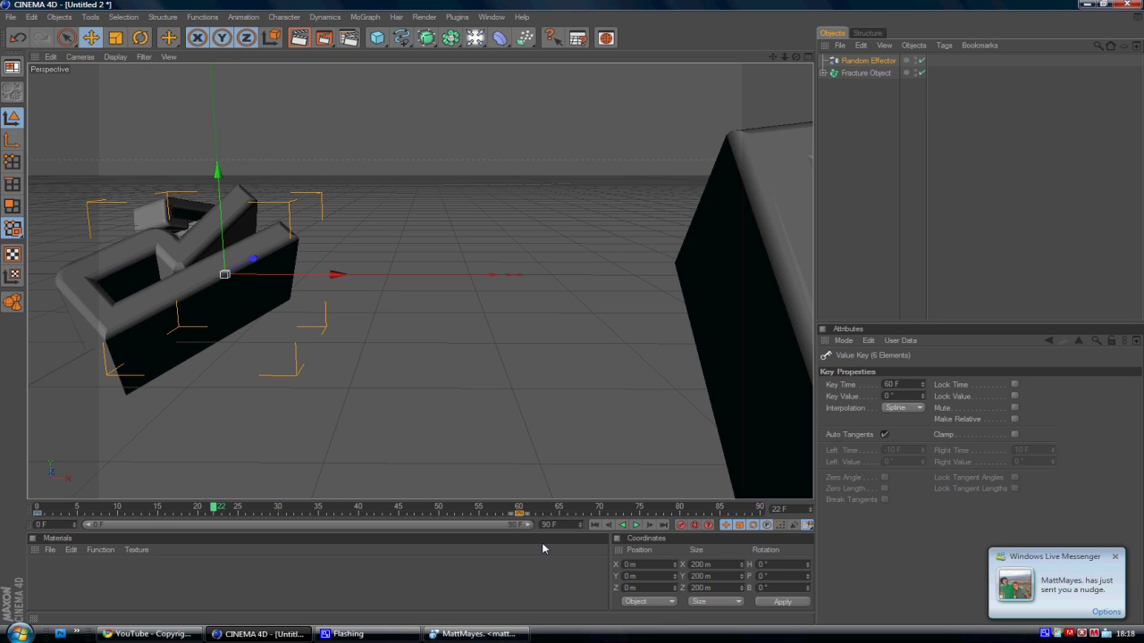
pyautogui.click(594, 524)
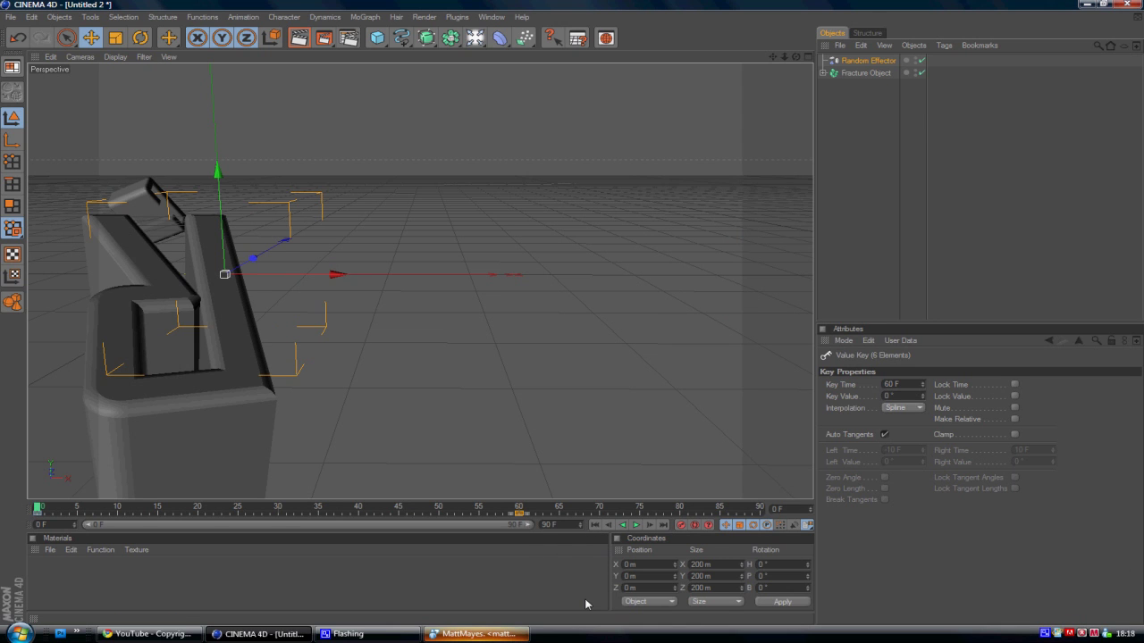
pyautogui.click(637, 525)
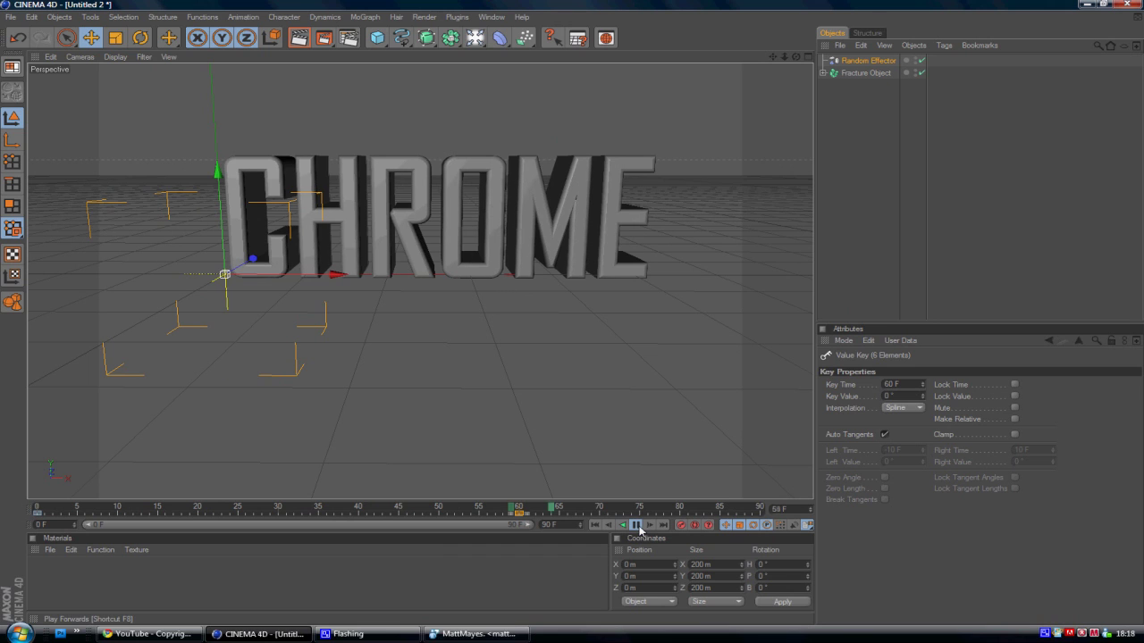
pyautogui.click(636, 525)
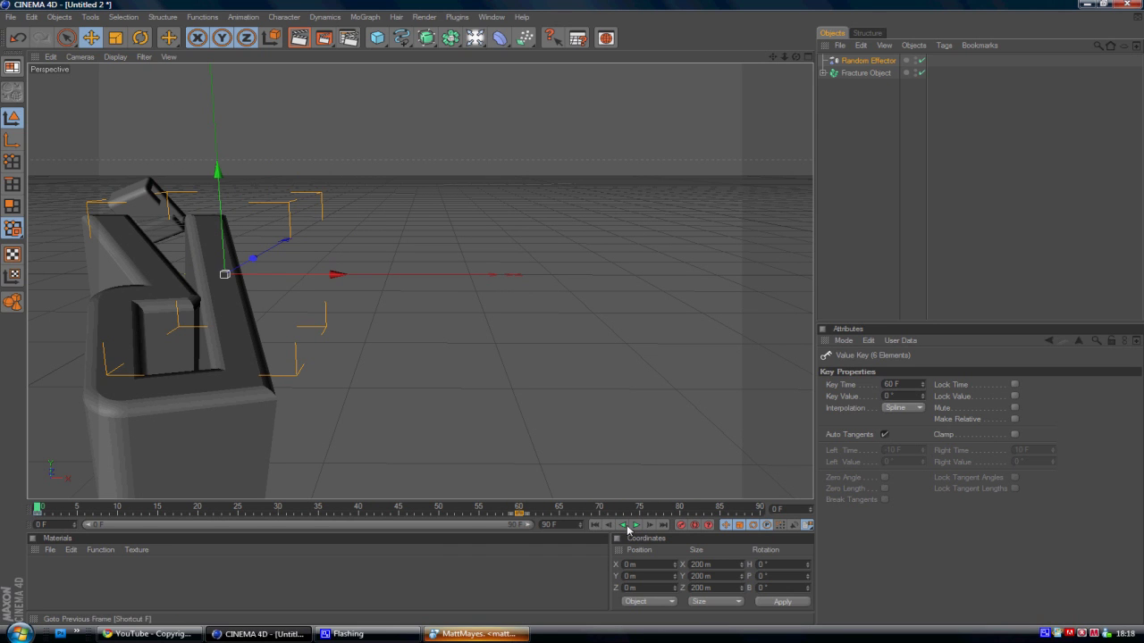
pyautogui.click(635, 526)
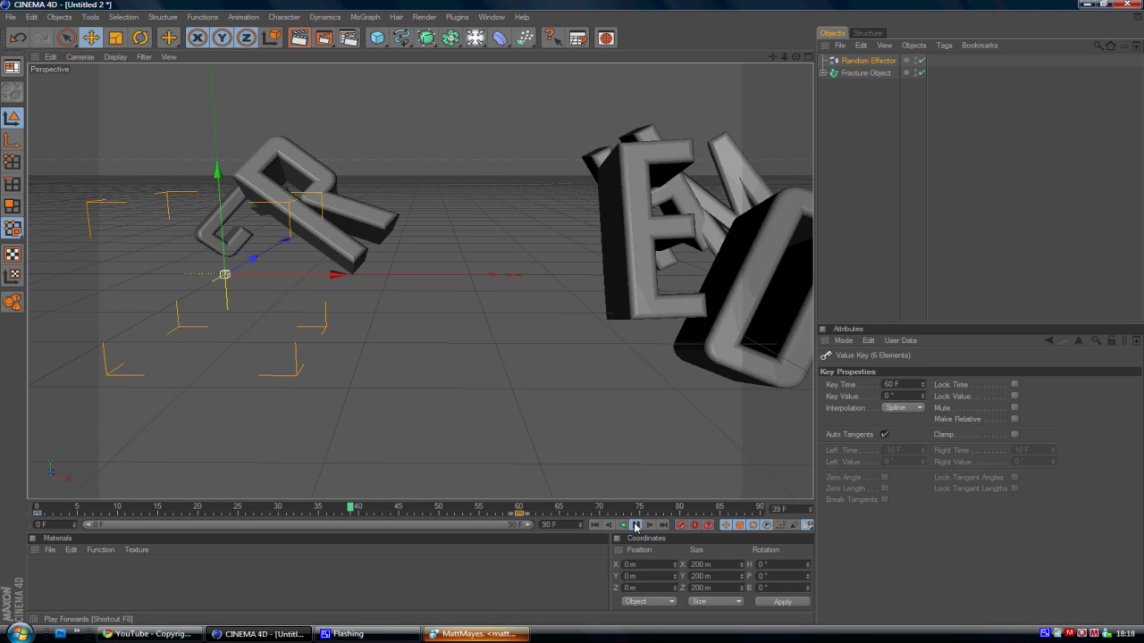